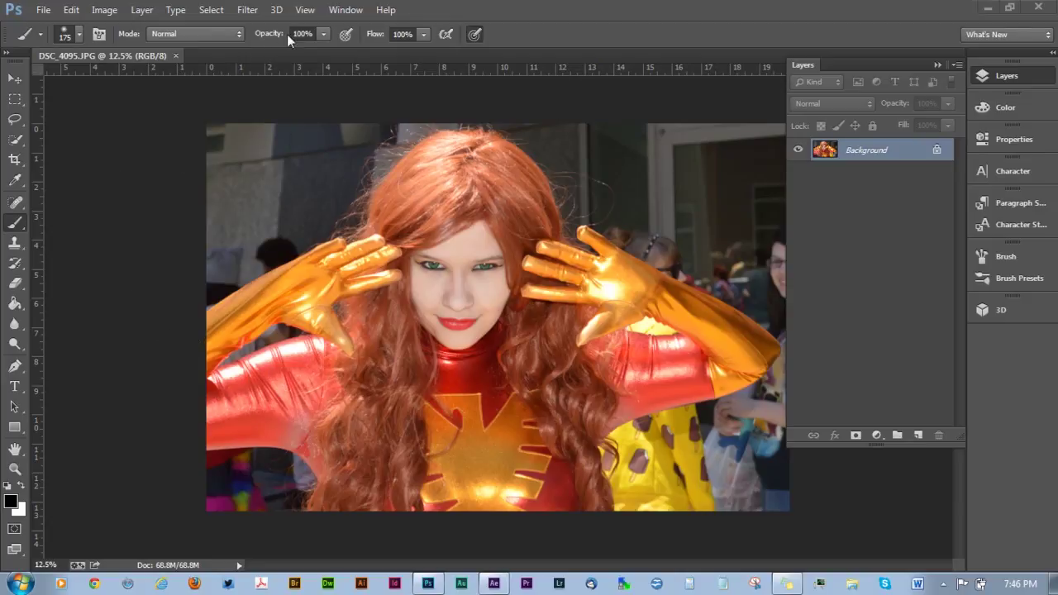
left_click(246, 11)
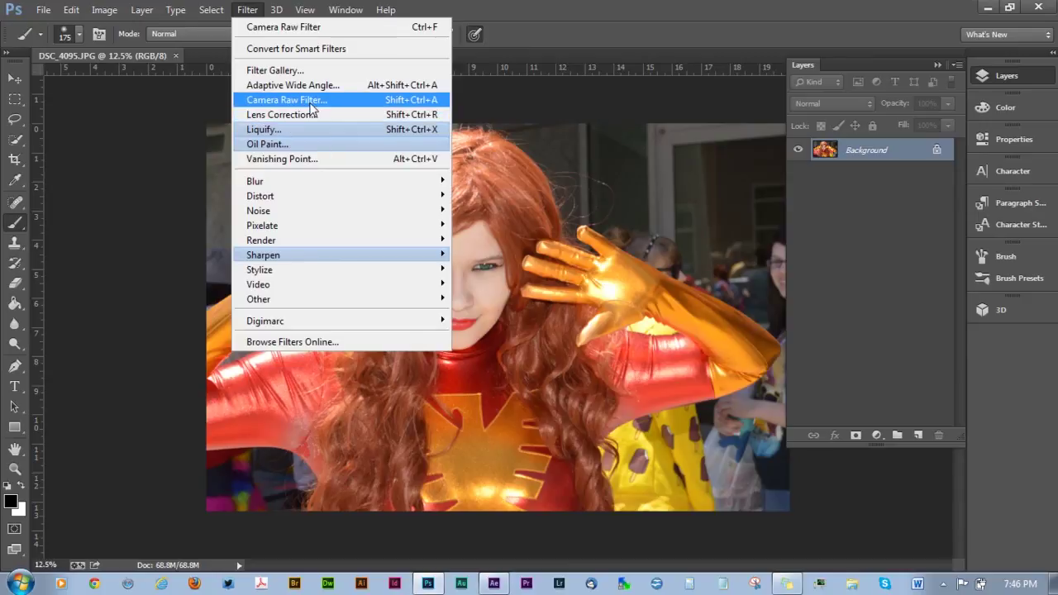
left_click(111, 188)
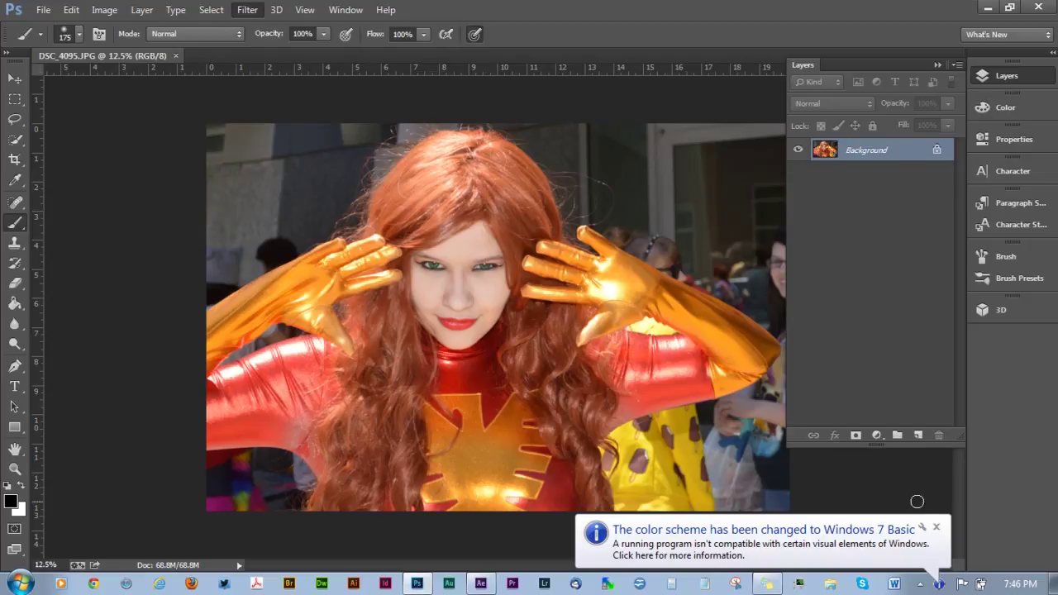
left_click(937, 527)
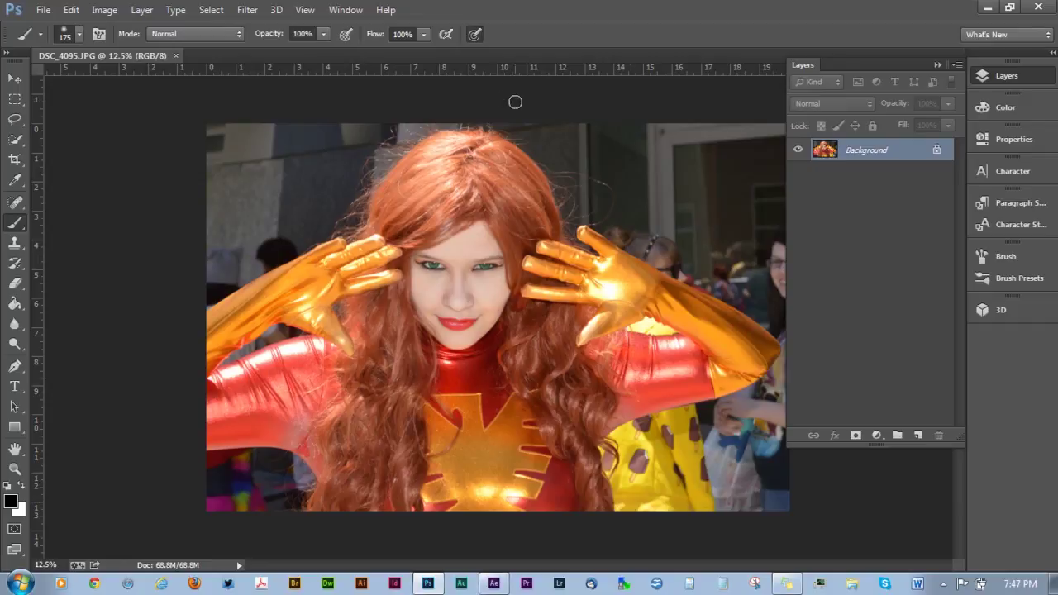
Convert the Background layer to a Smart Object and keep that layer selected
left_click(142, 10)
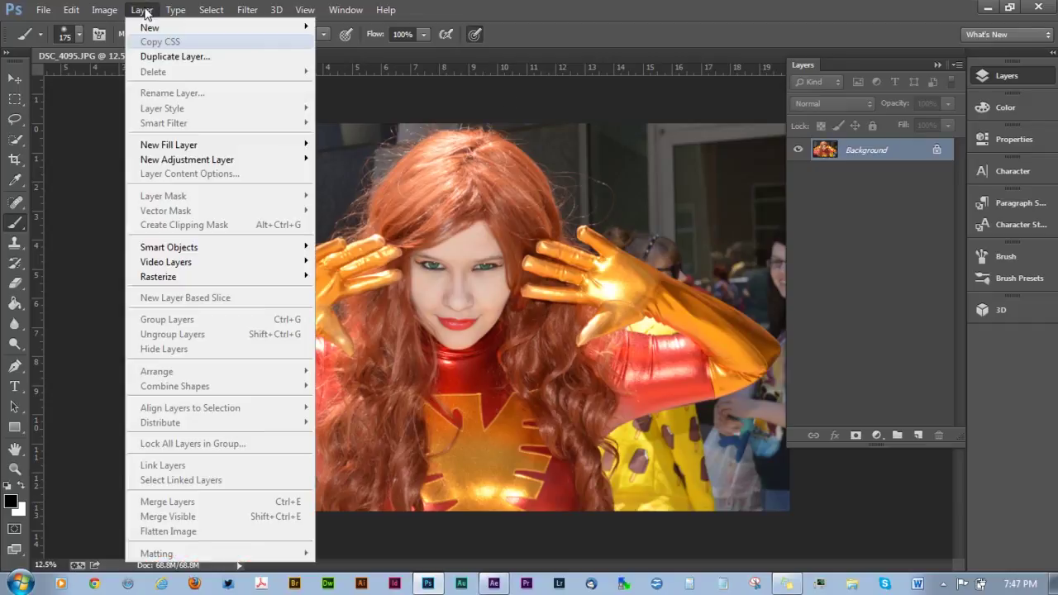
mouse_move(244, 250)
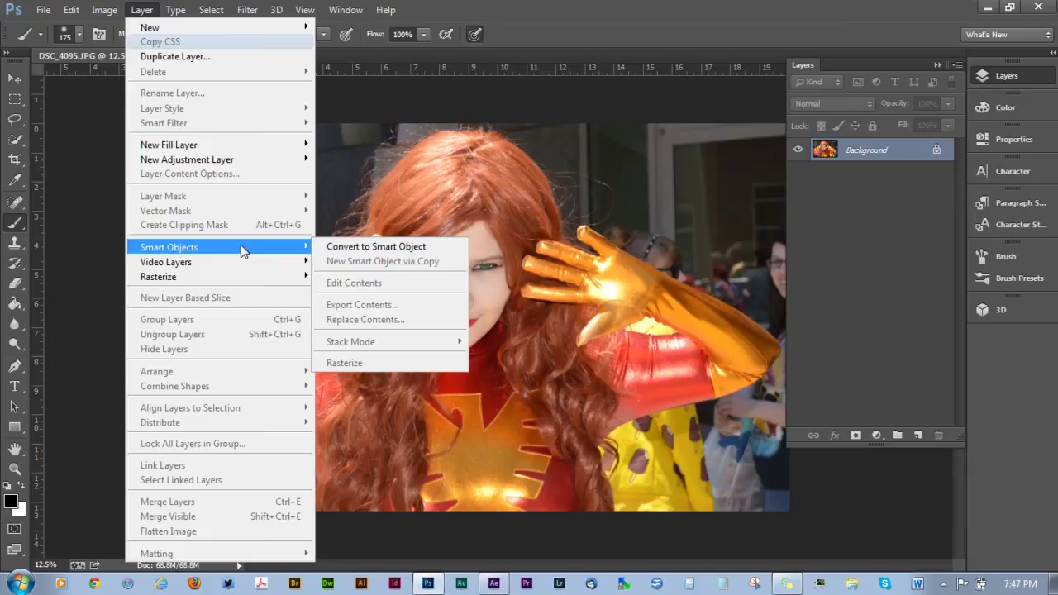
left_click(376, 247)
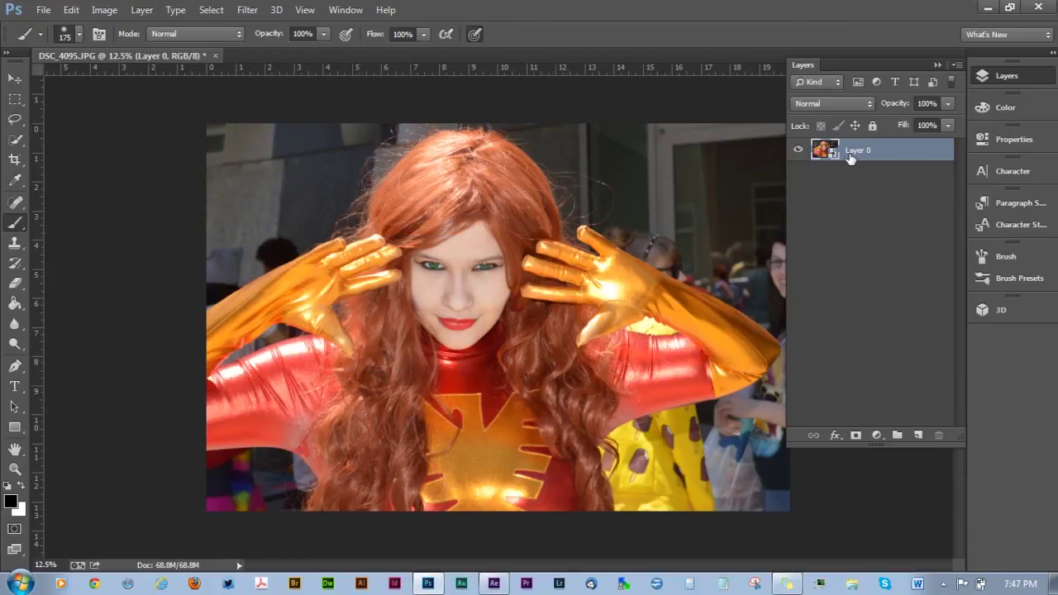
left_click(814, 206)
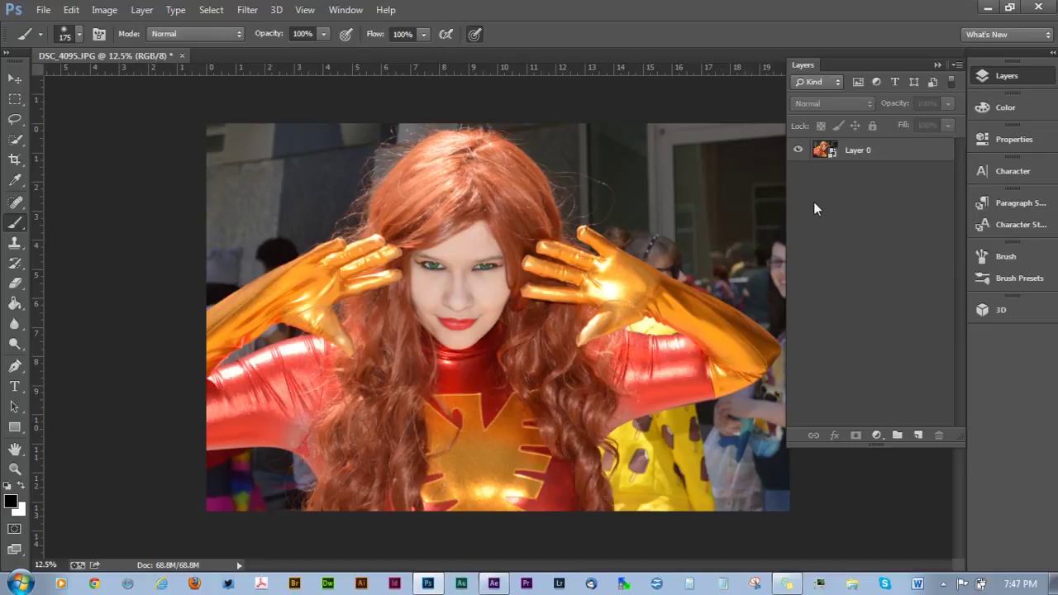
left_click(856, 154)
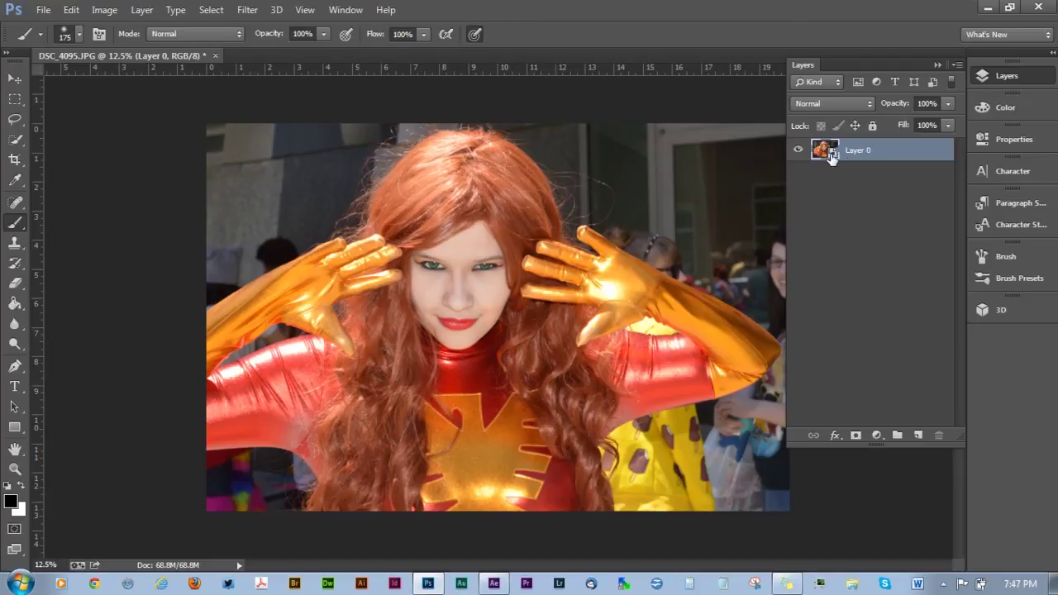
left_click(252, 13)
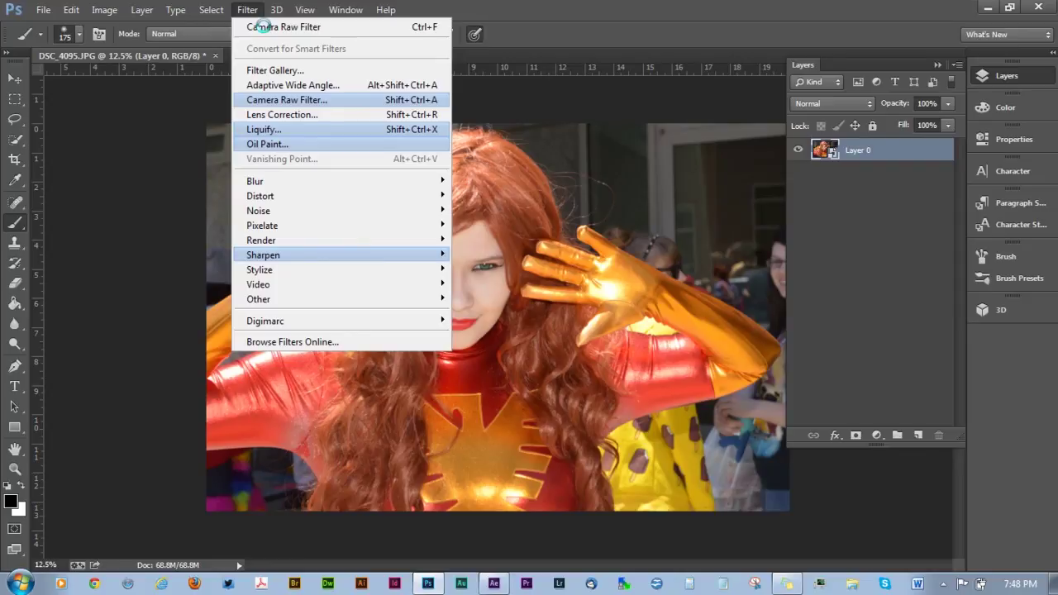
left_click(260, 27)
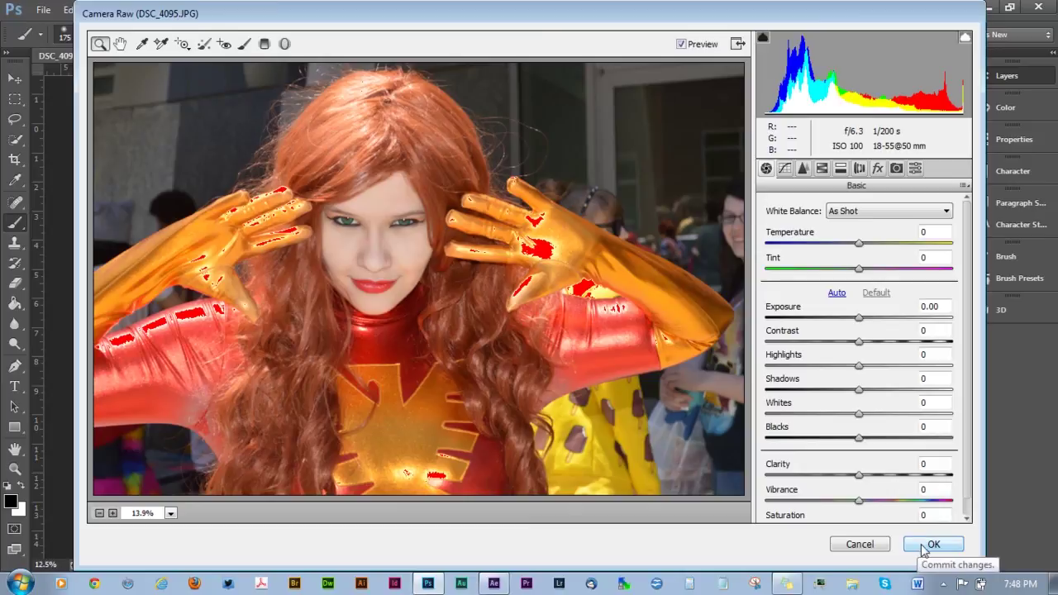
left_click(859, 545)
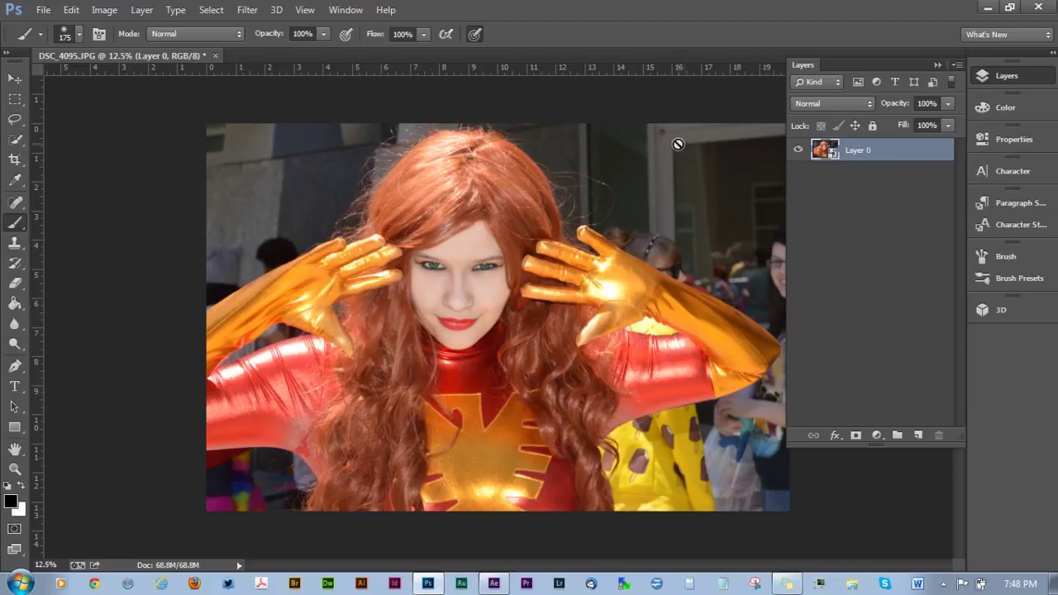
Open the Camera Raw Filter for the Smart Object layer
left_click(257, 11)
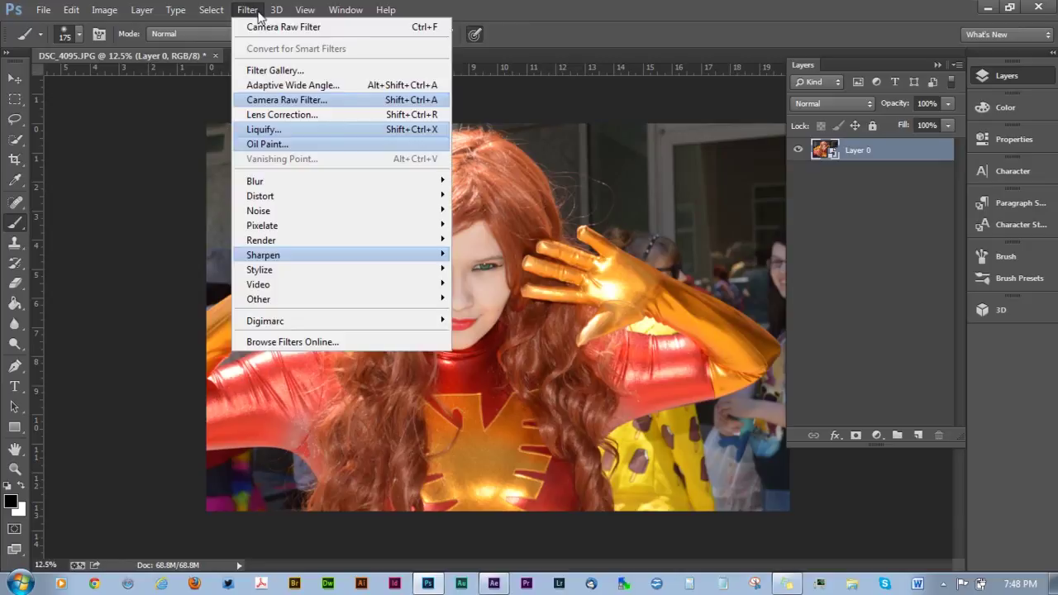
left_click(342, 101)
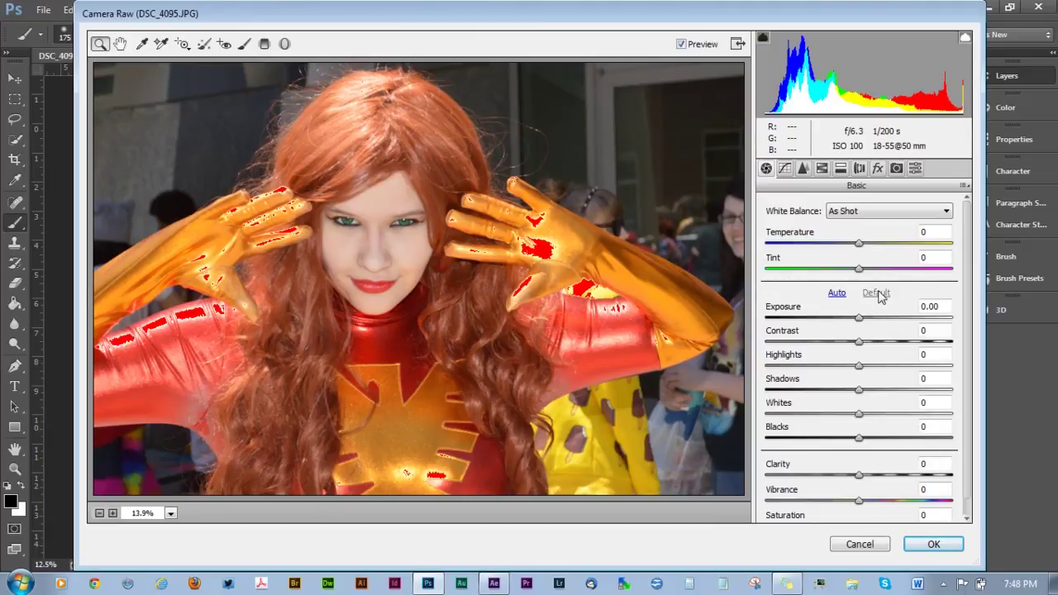
Try the Auto white balance on the photo and switch it back to As Shot
left_click(900, 216)
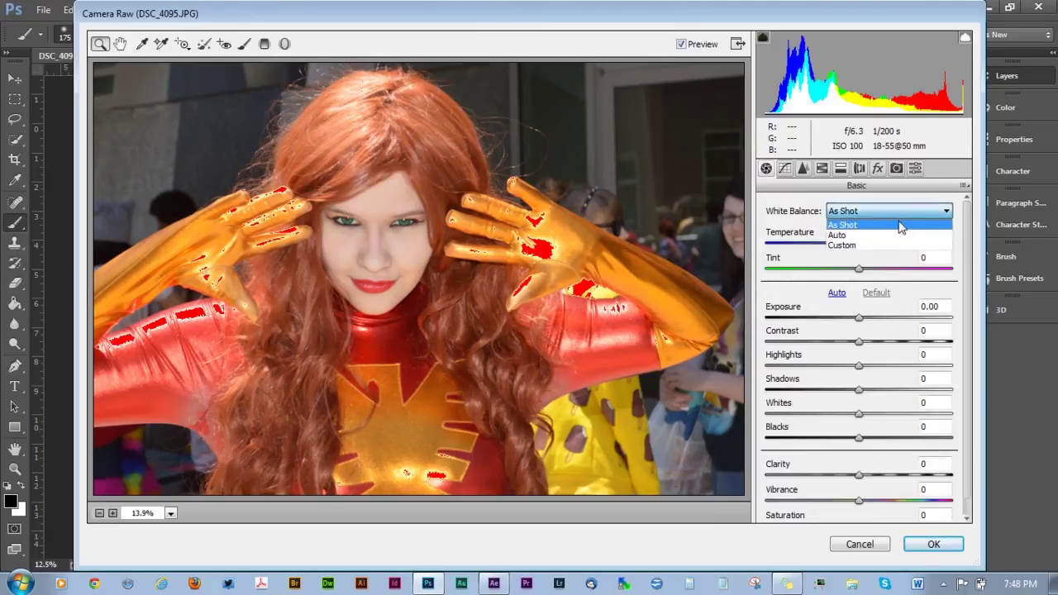
left_click(889, 235)
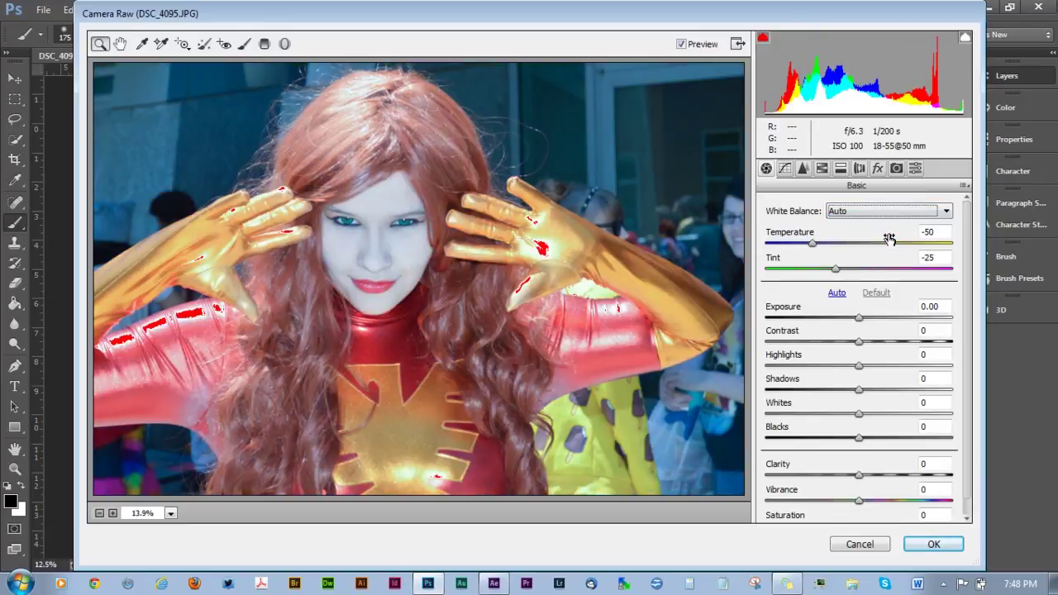
left_click(893, 213)
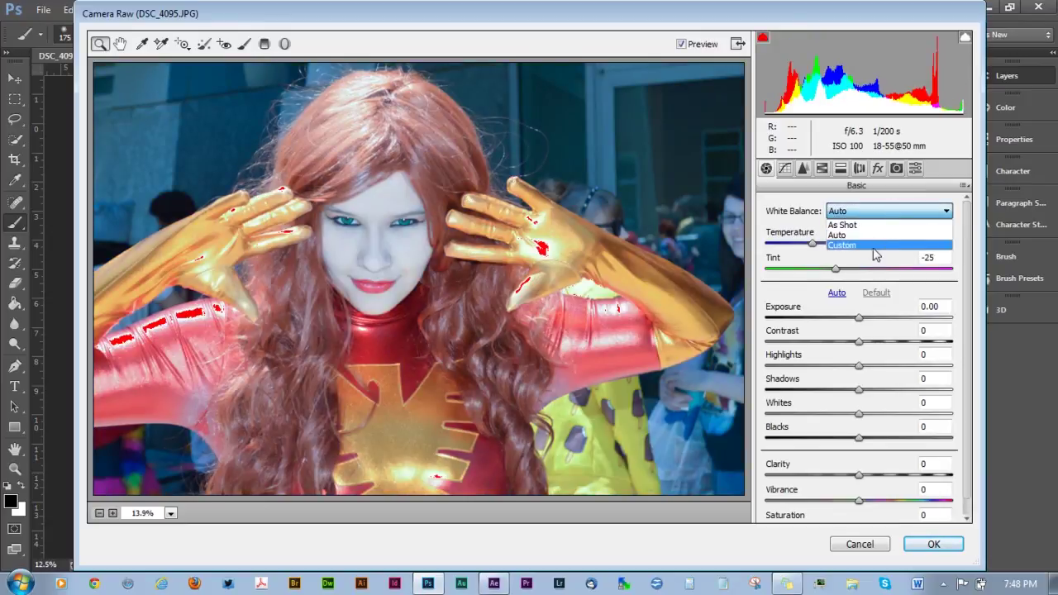
left_click(877, 226)
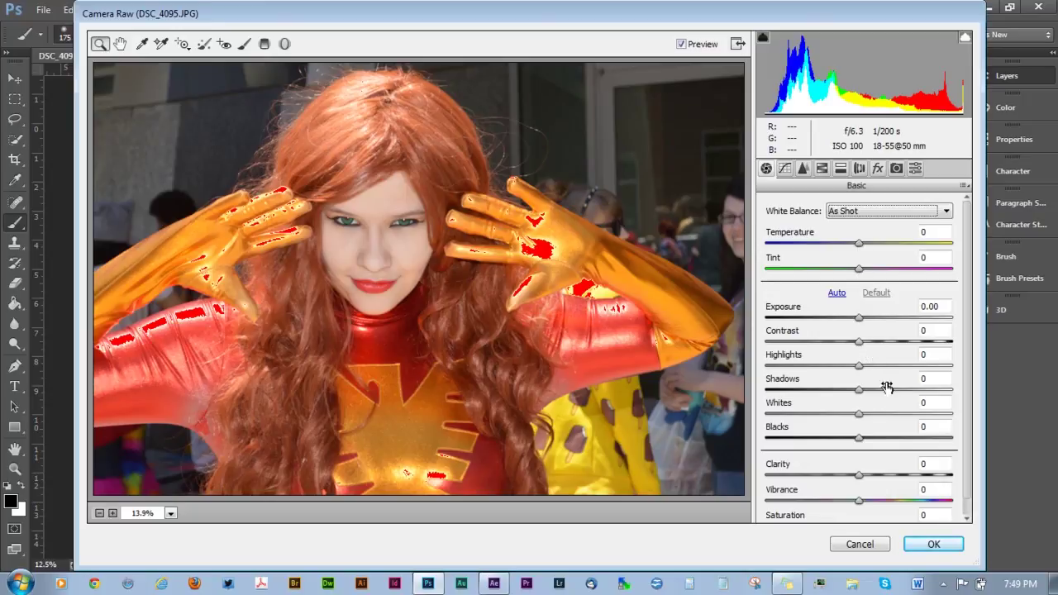
Set the photo's Clarity to +15 and its Vibrance to +8
left_click(874, 476)
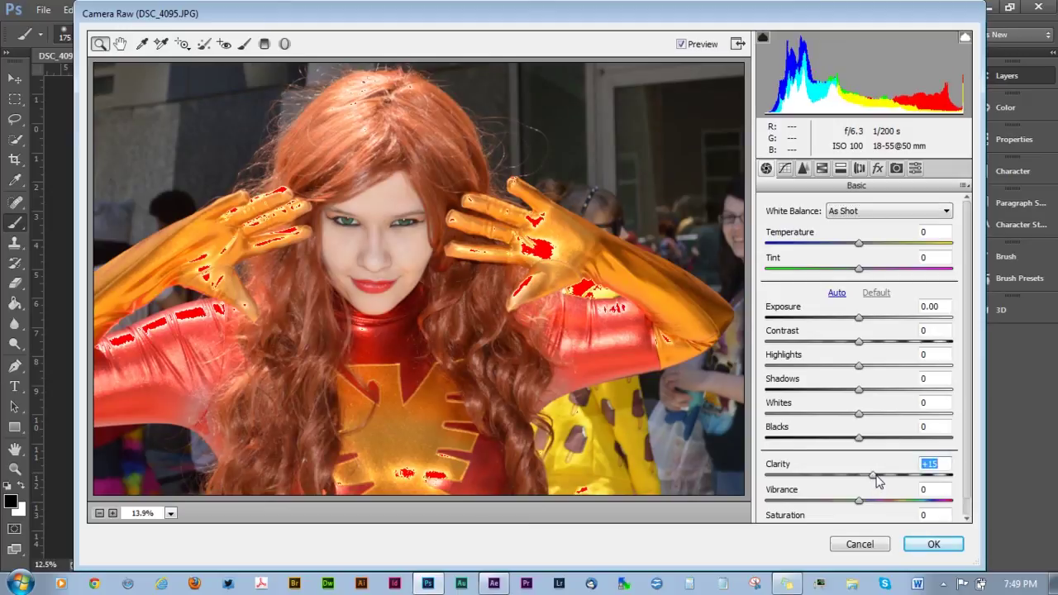
left_click(867, 500)
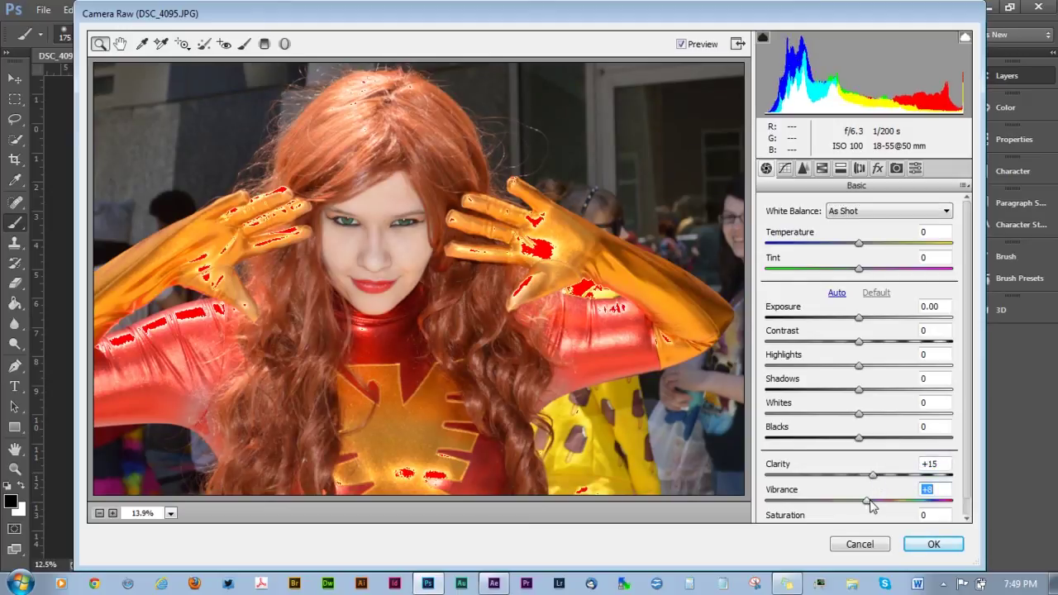
Set the photo's Shadows to -20 and its Contrast to +11
left_click(859, 391)
left_click(840, 392)
left_click_drag(890, 344, 871, 347)
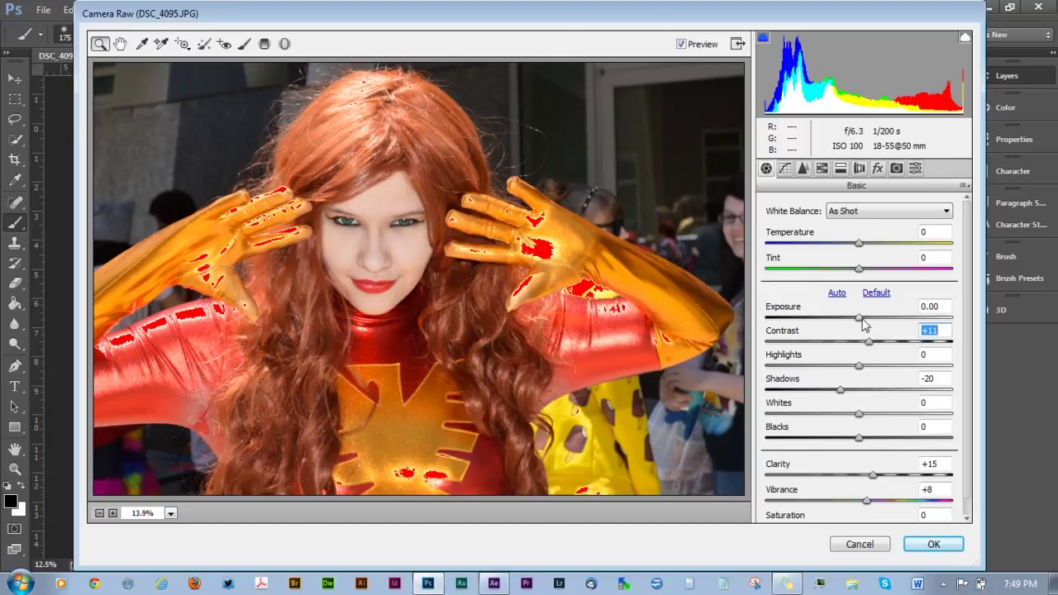
key("shift+Tab")
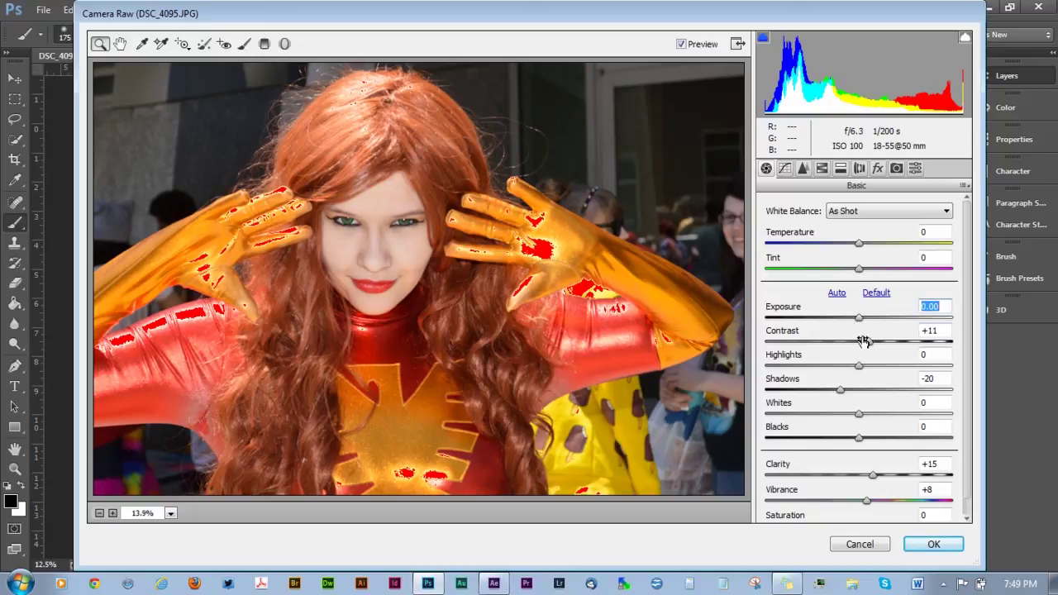
key("Tab")
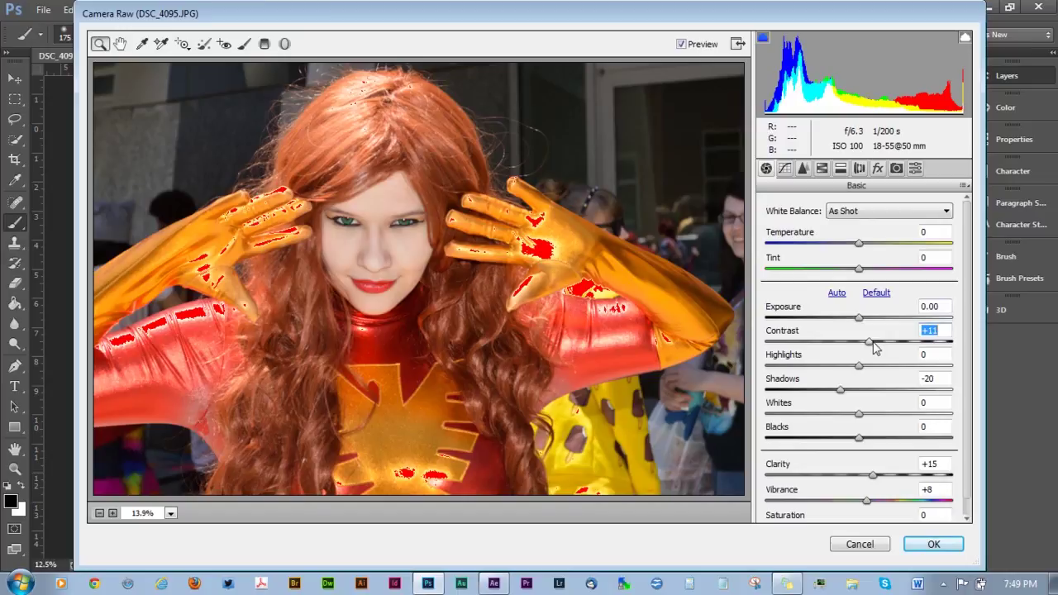
Deepen the dark tones by setting Shadows to -27 and Blacks to -43
left_click(832, 390)
left_click_drag(841, 391, 835, 392)
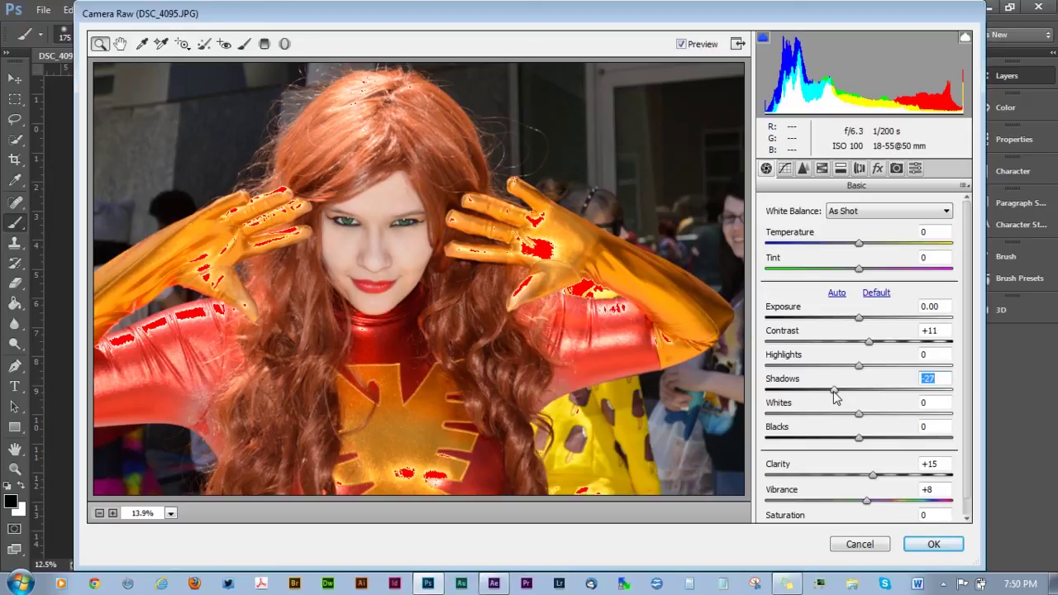
left_click(860, 439)
left_click_drag(845, 444, 835, 445)
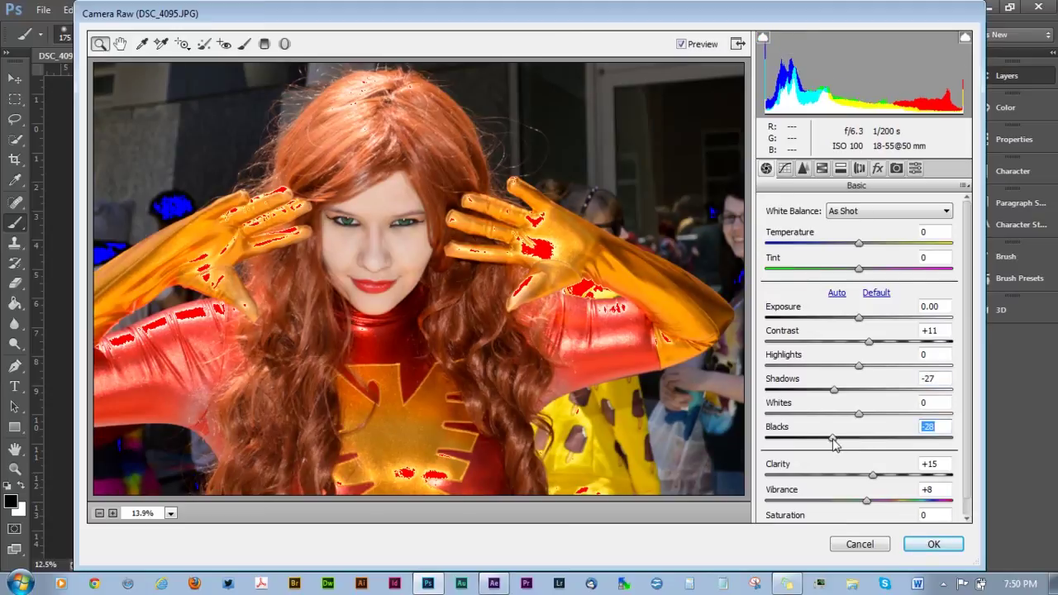
left_click_drag(832, 444, 820, 444)
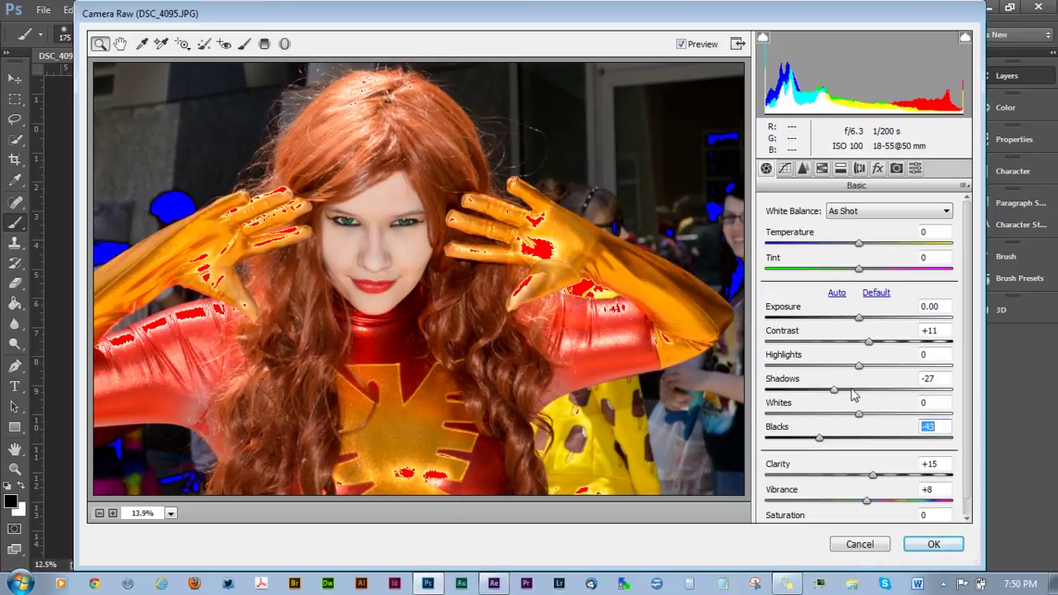
Set the photo's Contrast to +30 and its Highlights to +12
left_click_drag(878, 344, 887, 342)
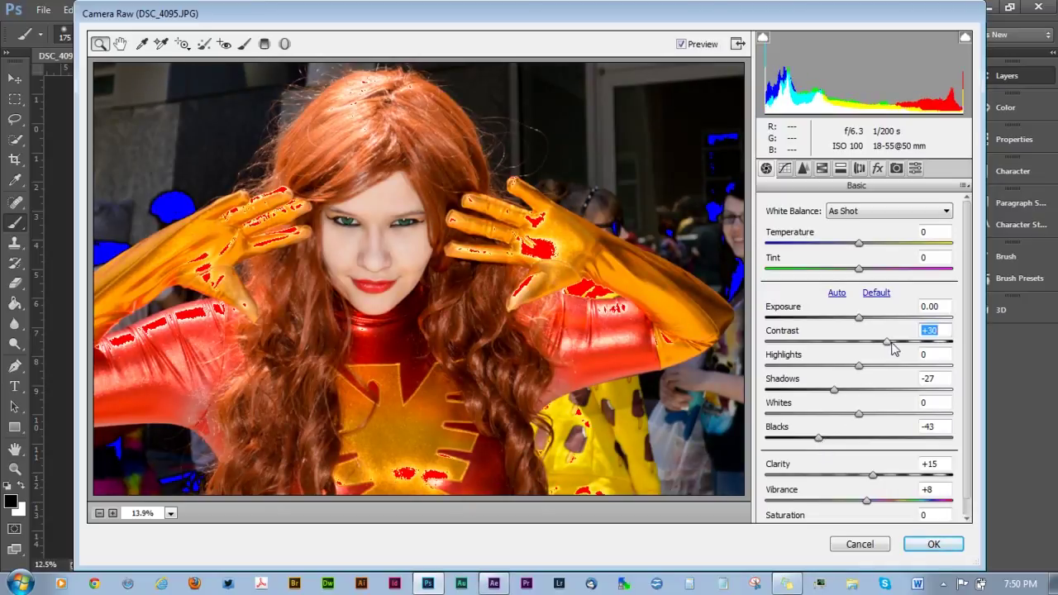
left_click(882, 366)
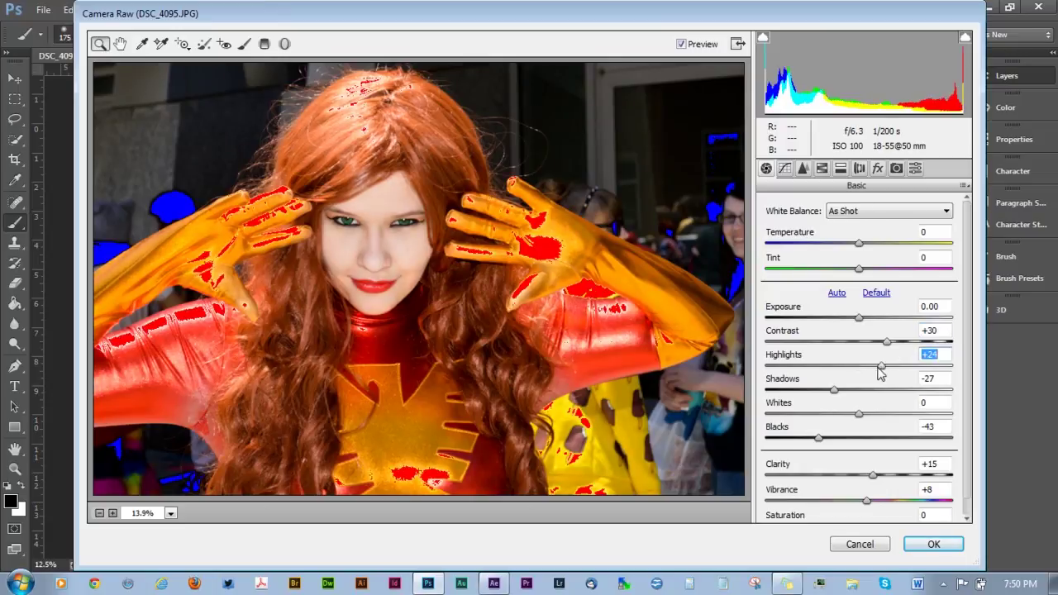
left_click(869, 367)
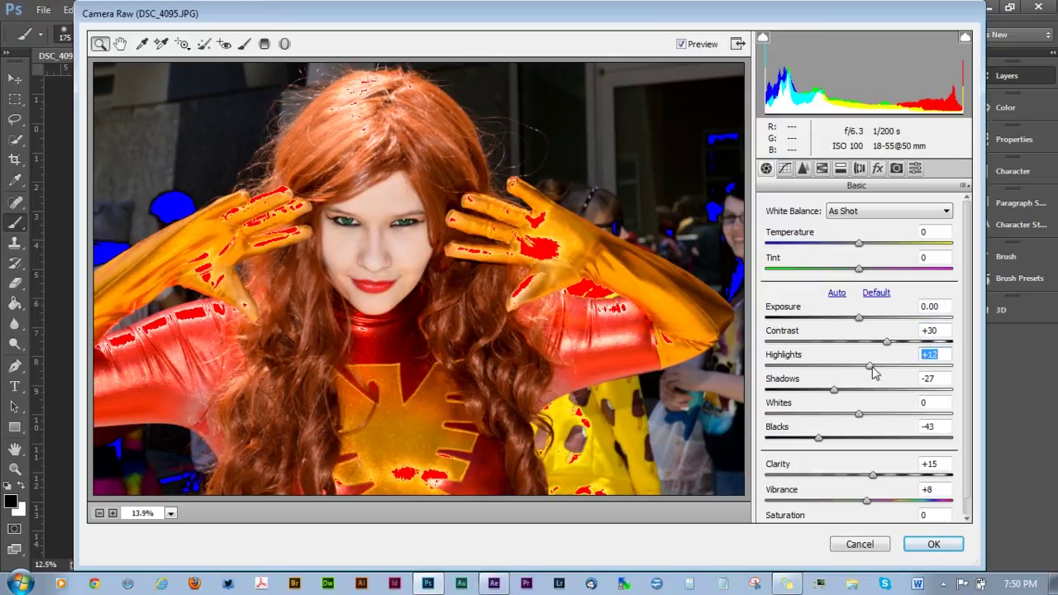
Strengthen the tonal range by setting Contrast to +36 and Shadows to -44
left_click(892, 342)
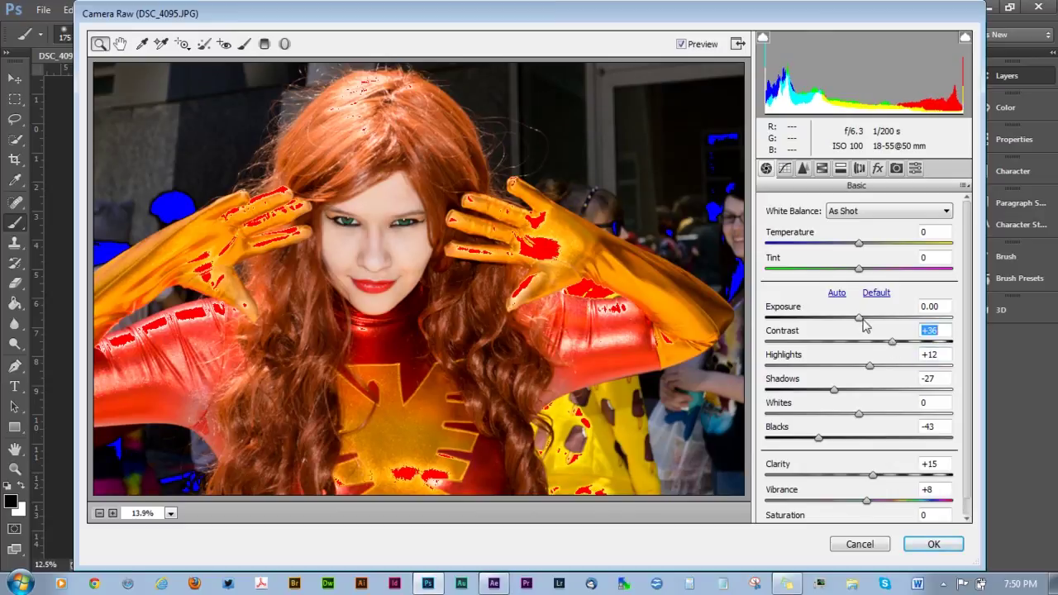
left_click(858, 321)
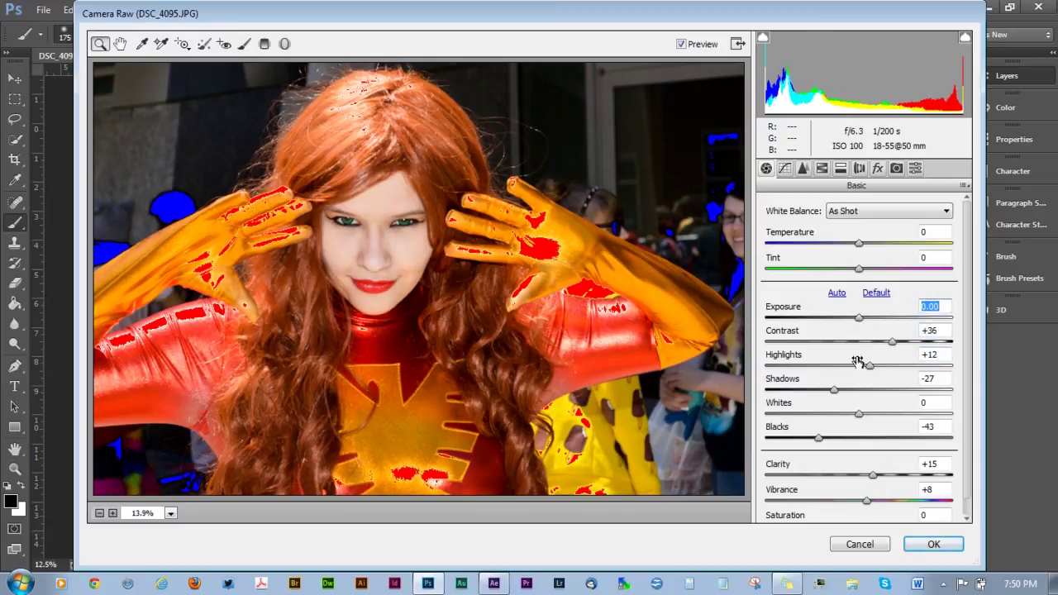
left_click(824, 390)
left_click_drag(825, 391, 818, 391)
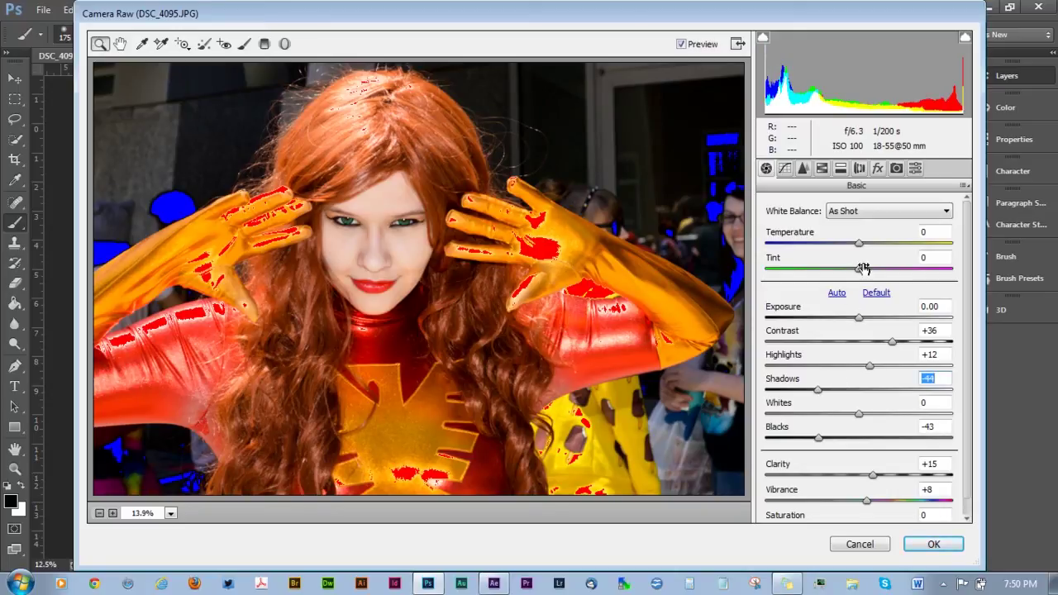
Set Darks to -27 and Highlights to +4 in the parametric tone curve, and return to the Basic adjustments
left_click(785, 169)
left_click(834, 497)
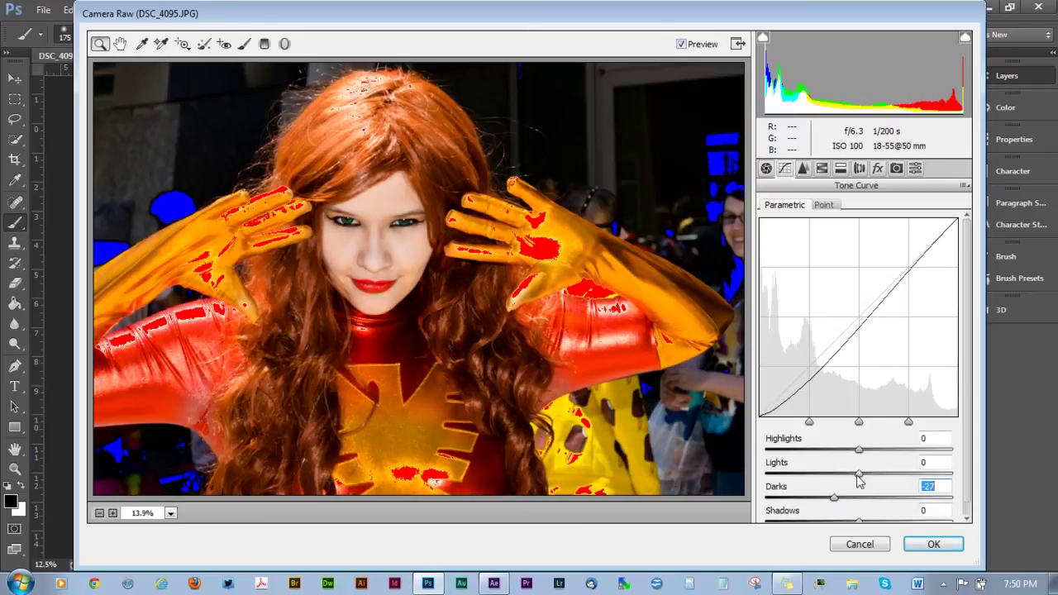
left_click(875, 451)
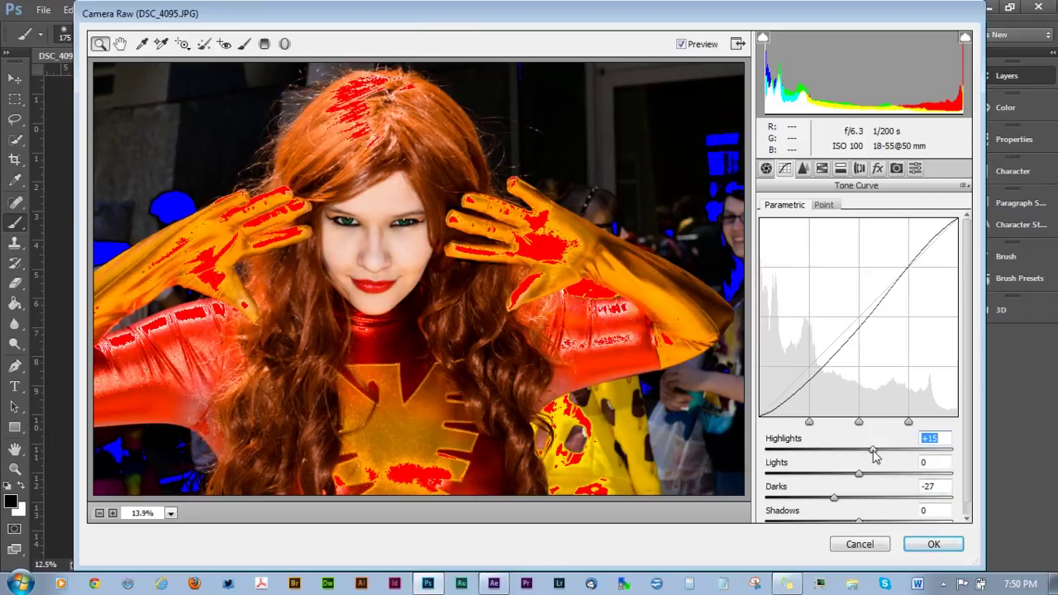
left_click(863, 450)
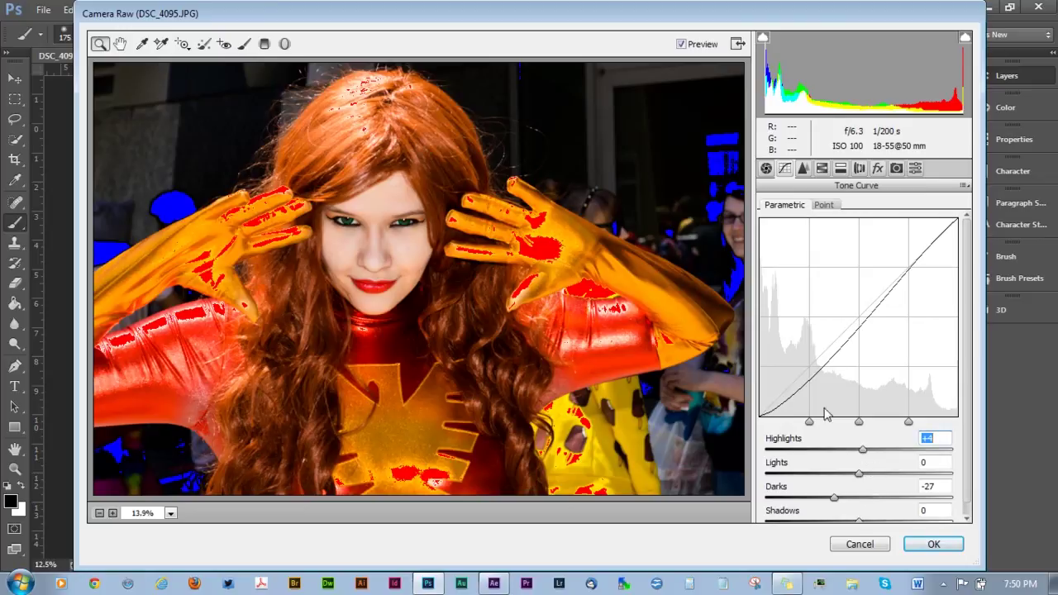
left_click(768, 172)
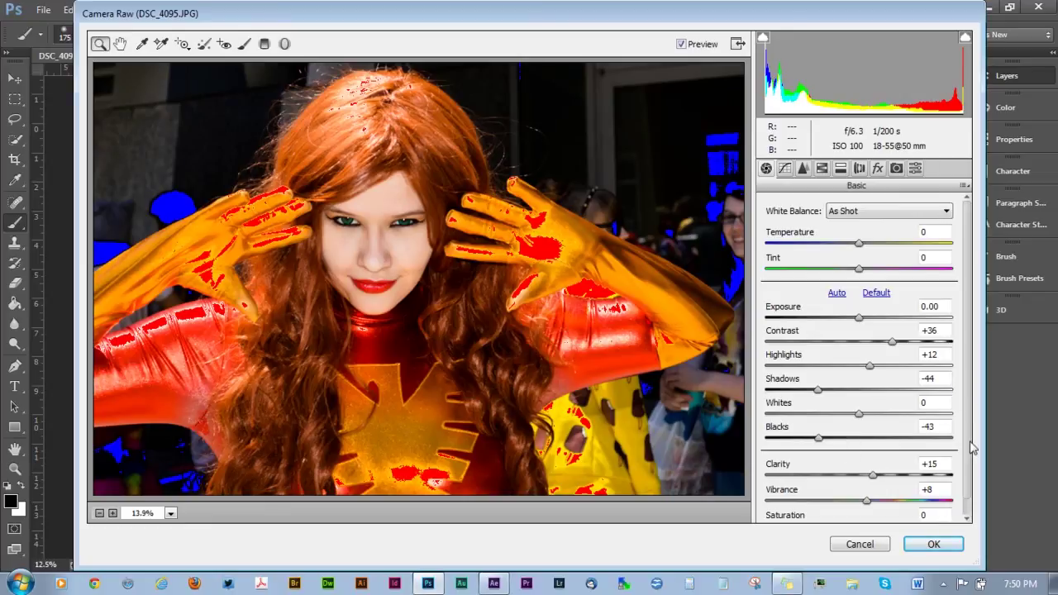
Boost the photo's color by setting Vibrance to +20 and Saturation to +8
left_click(873, 500)
left_click(877, 501)
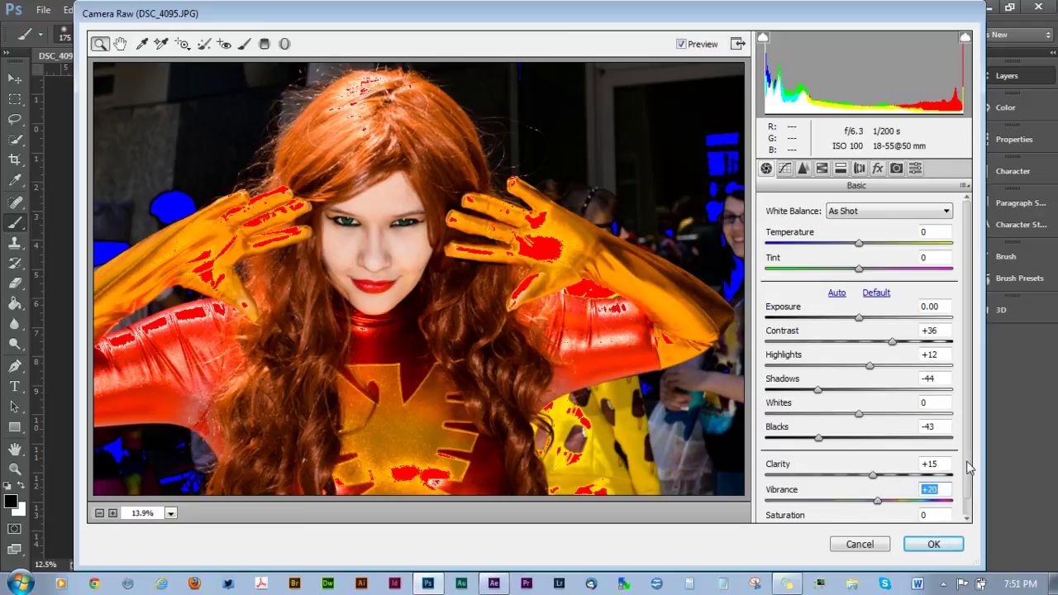
left_click(968, 519)
left_click(866, 510)
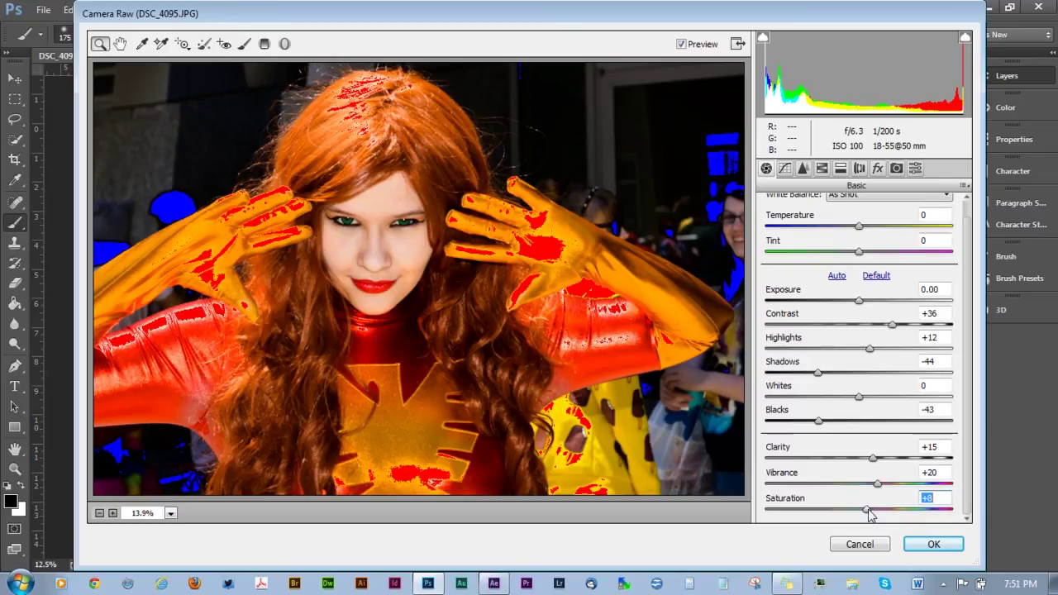
Fine-tune the photo's Contrast, trying values up to +48 and settling on +39
left_click(901, 326)
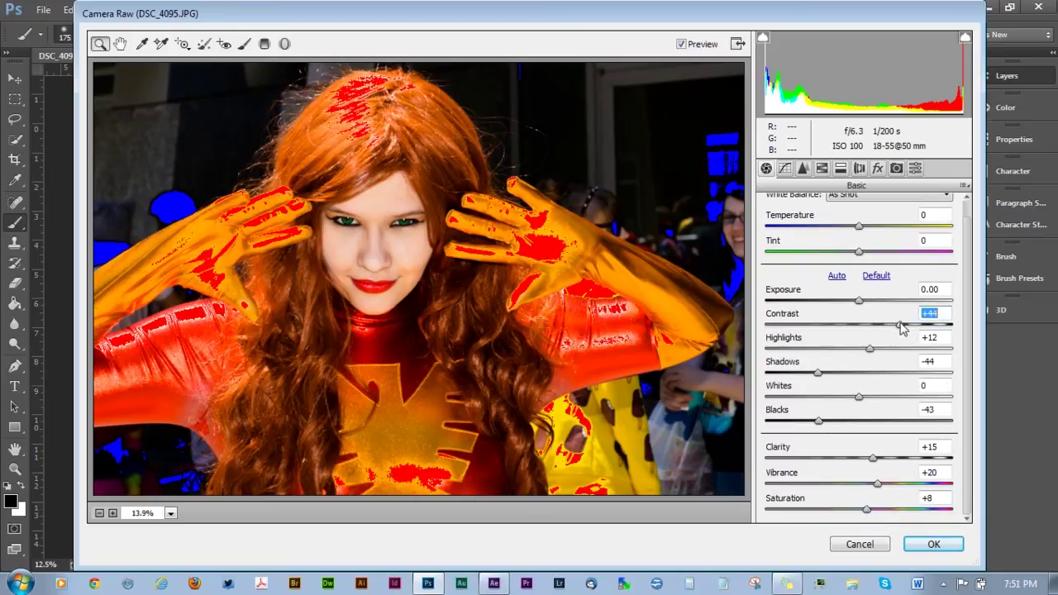
key("Down")
key("Down")
key("Down")
key("Down")
key("Down")
key("Down")
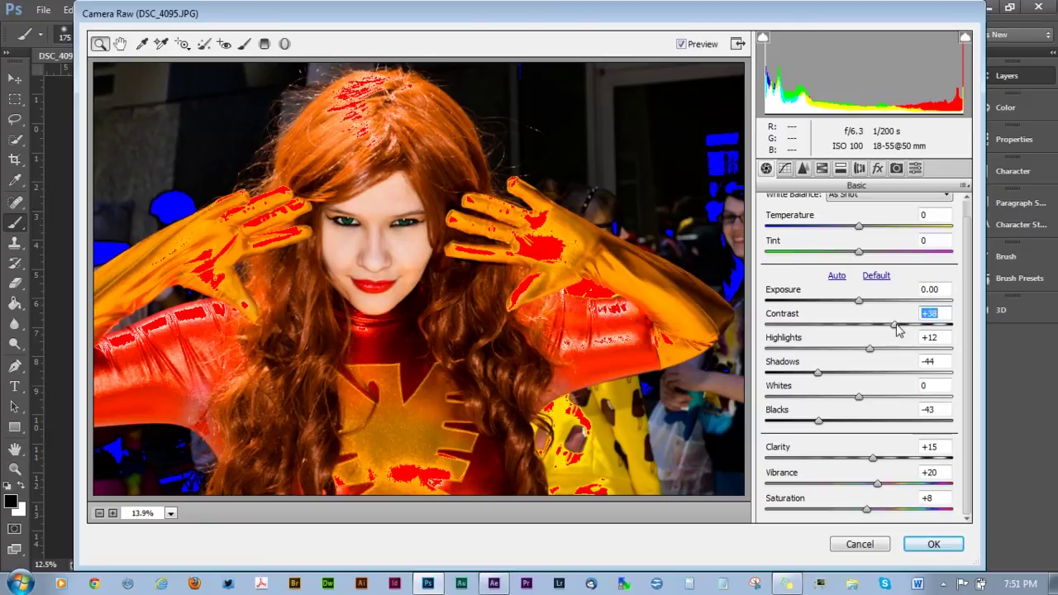
key("shift+Up")
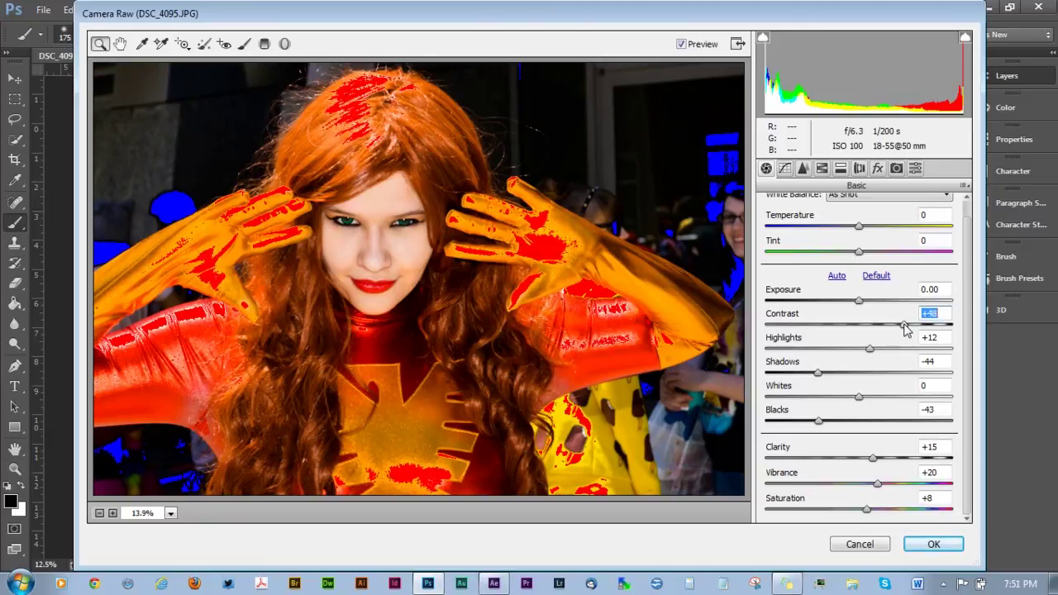
left_click_drag(905, 329, 897, 329)
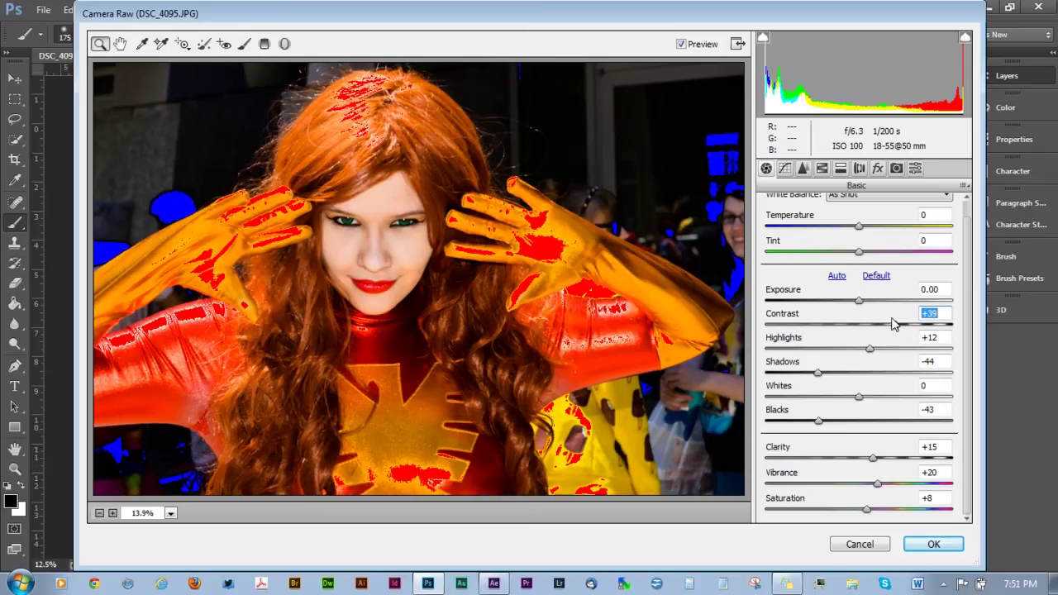
Set Highlights to +10 and Darks to -41 in the parametric tone curve
left_click(786, 169)
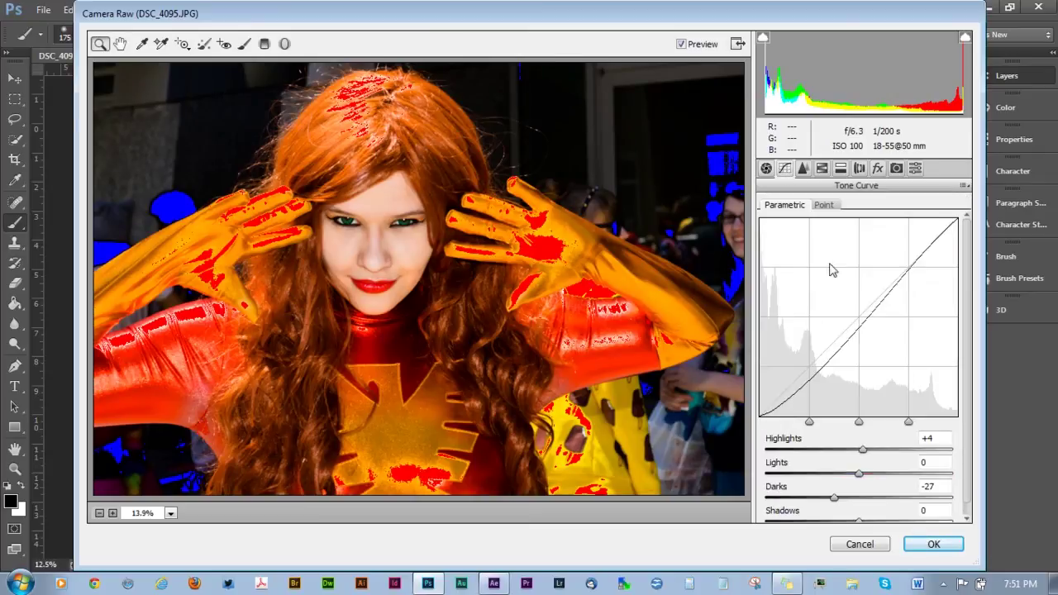
left_click(865, 450)
left_click(875, 456)
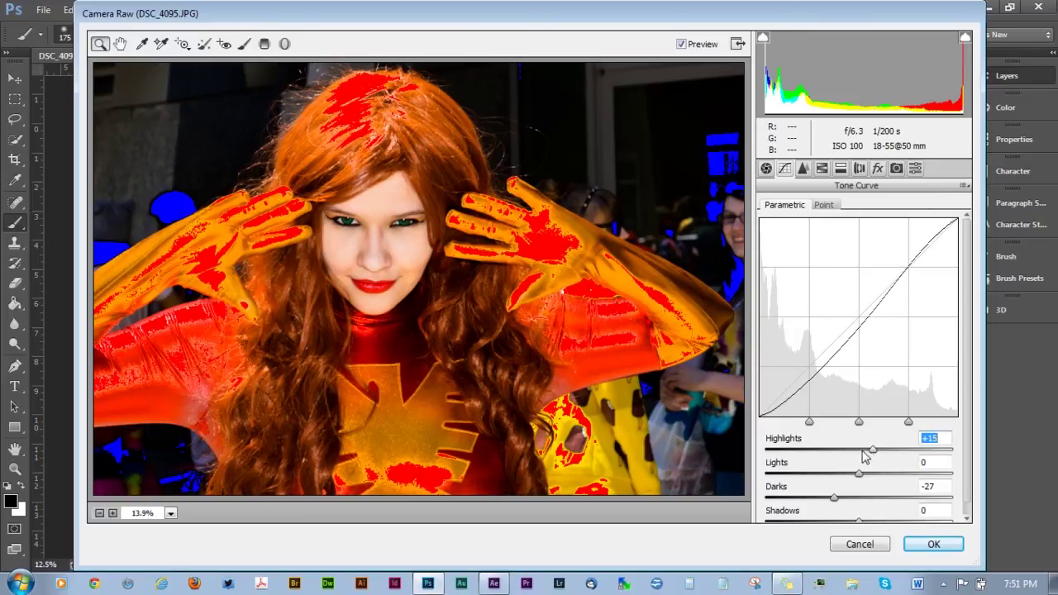
left_click(862, 450)
left_click(869, 452)
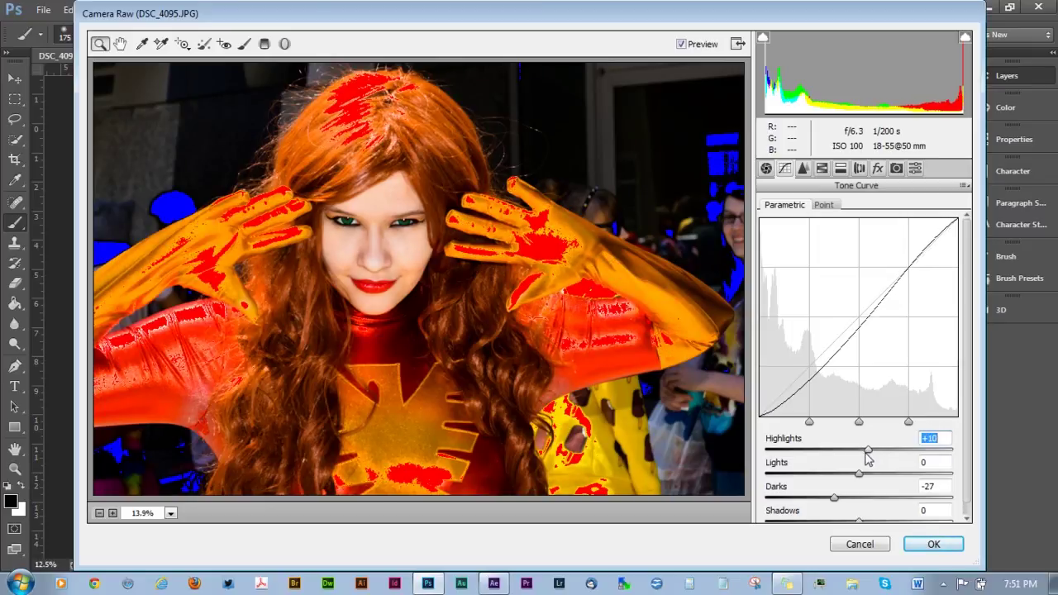
left_click(807, 498)
left_click_drag(810, 506, 828, 505)
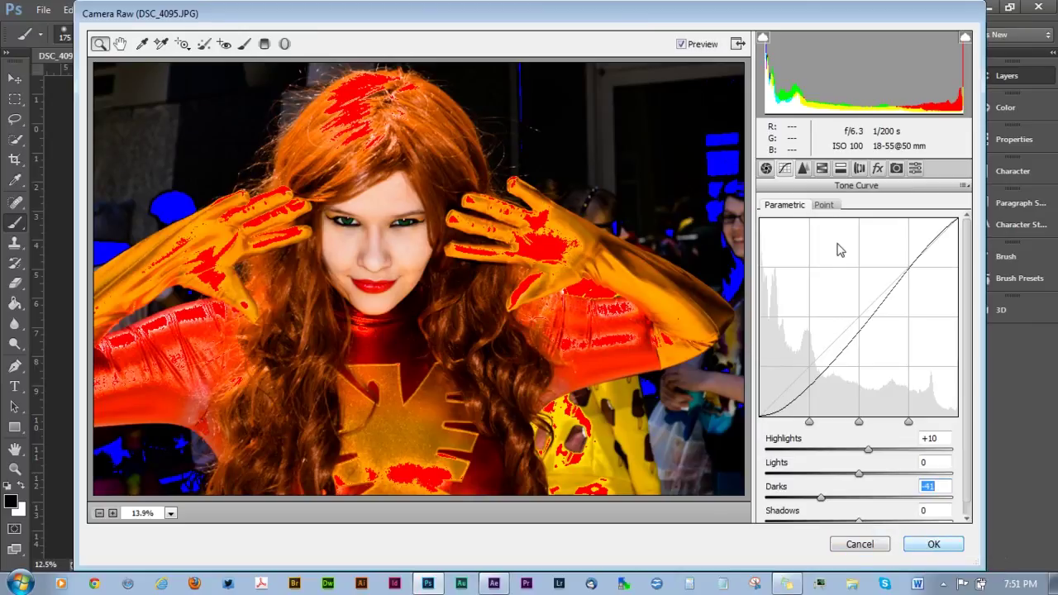
Sharpen the photo with an Amount of 36 and a Radius of 0.8, and apply the Camera Raw Filter
left_click(803, 167)
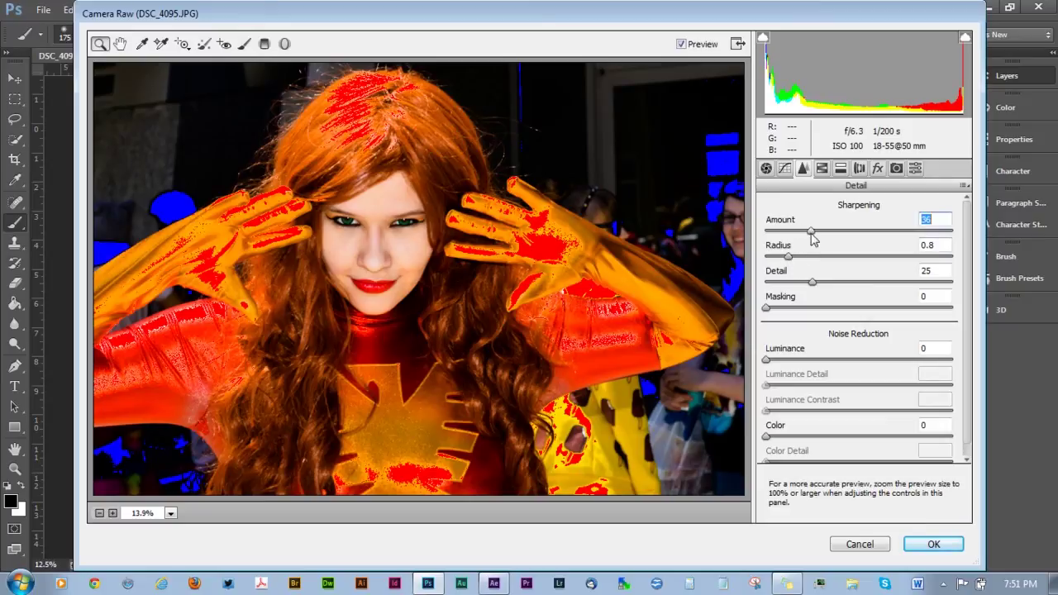
left_click(933, 545)
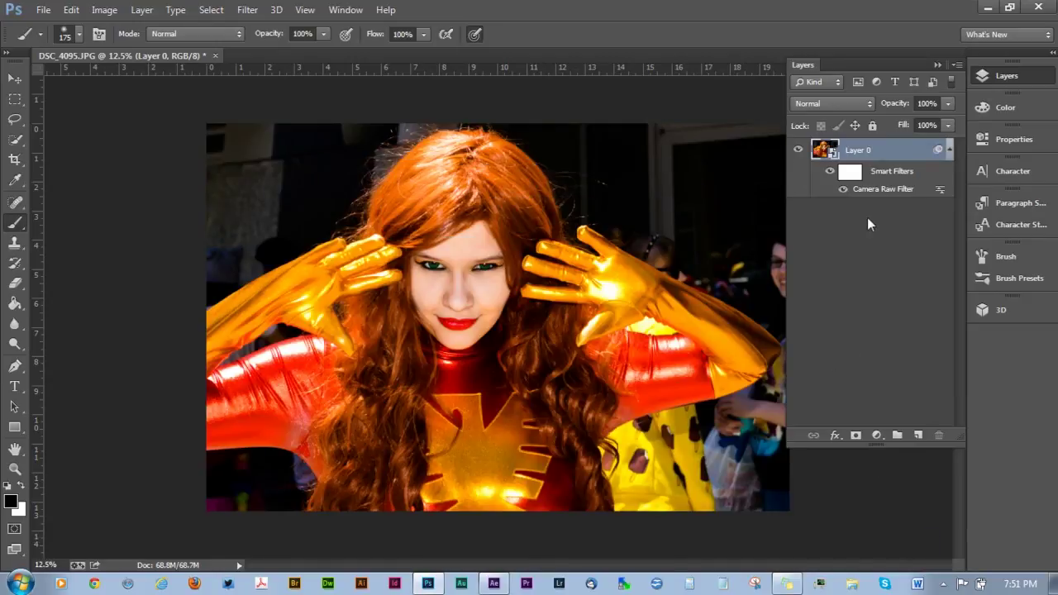
Try painting black on the smart filter mask over the dark background beside the hair with a 900 px brush at 50% opacity
left_click(851, 173)
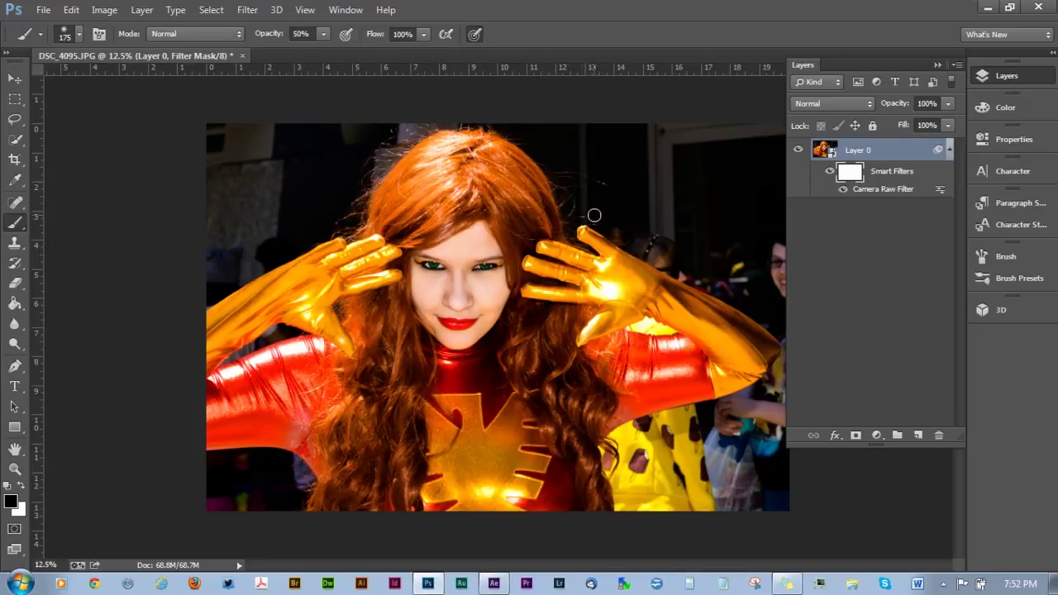
key("bracketright")
key("bracketright")
key("bracketright")
key("bracketright")
key("bracketright")
left_click(609, 158)
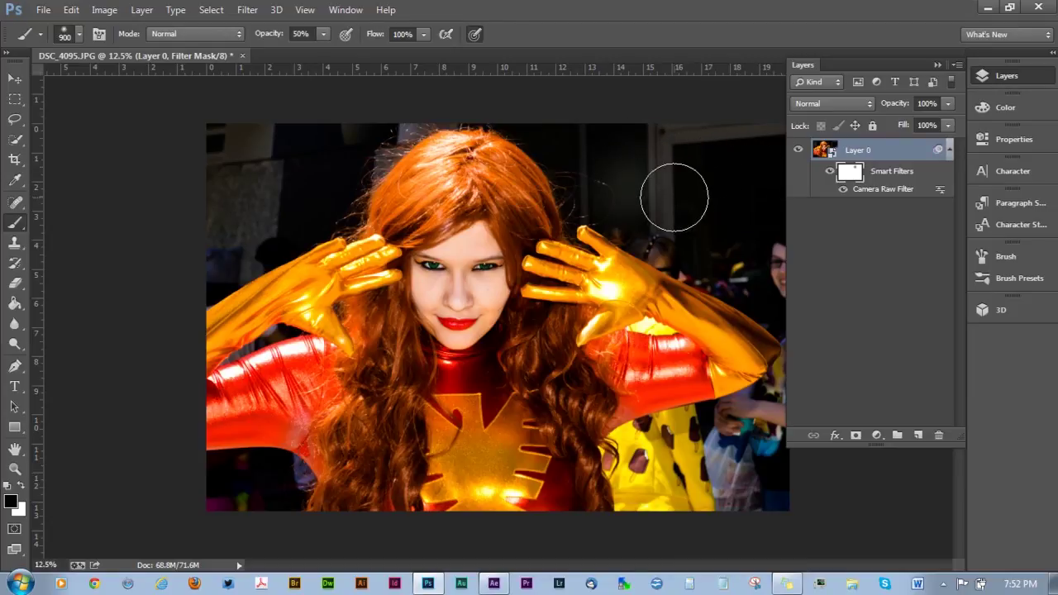
mouse_move(662, 193)
left_mouse_down()
mouse_move(675, 226)
mouse_move(730, 262)
mouse_move(650, 176)
left_mouse_up()
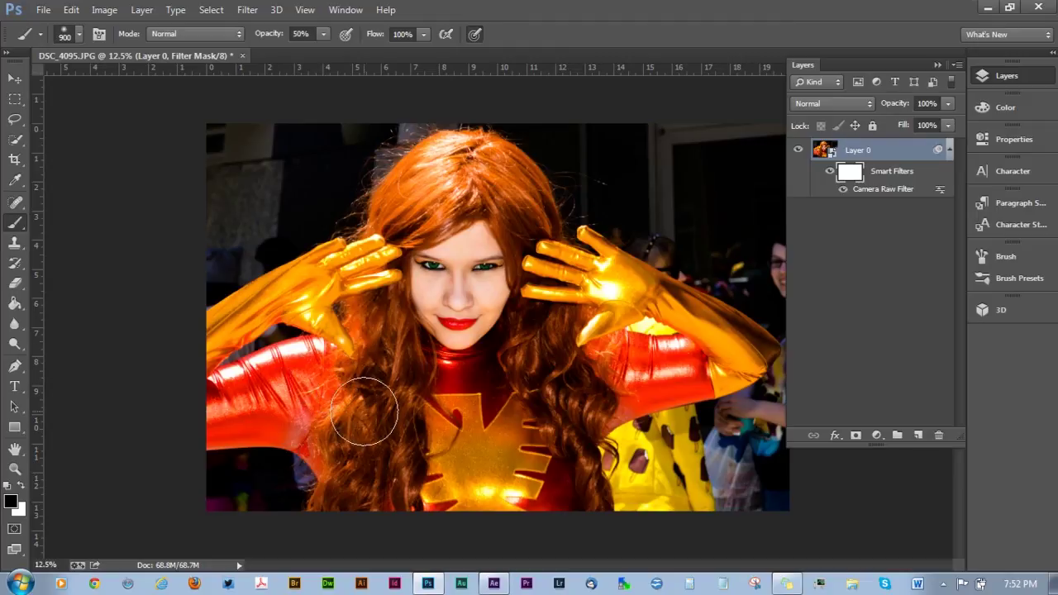
Paint the smart filter mask at 50% opacity along the hair framing the face, touching up the lower hair with white
left_click_drag(340, 423, 286, 386)
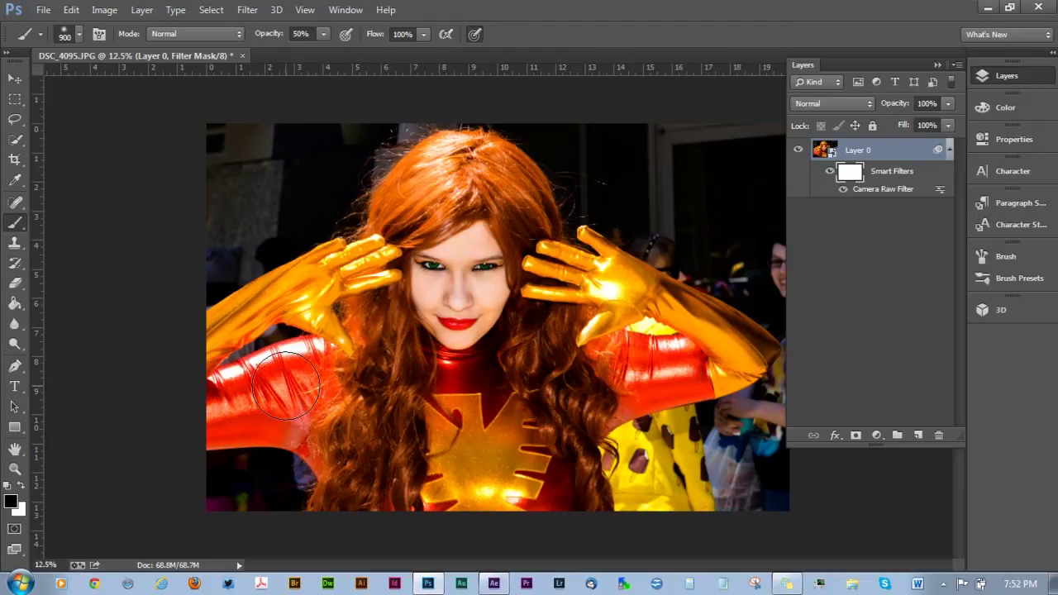
key("bracketleft")
key("bracketleft")
left_click(843, 191)
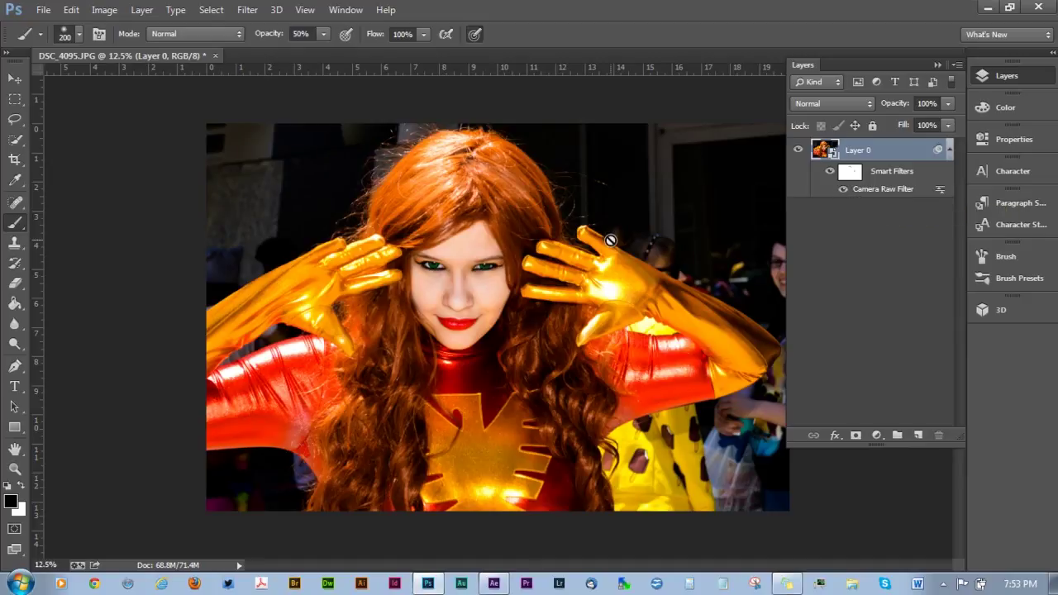
left_click(852, 172)
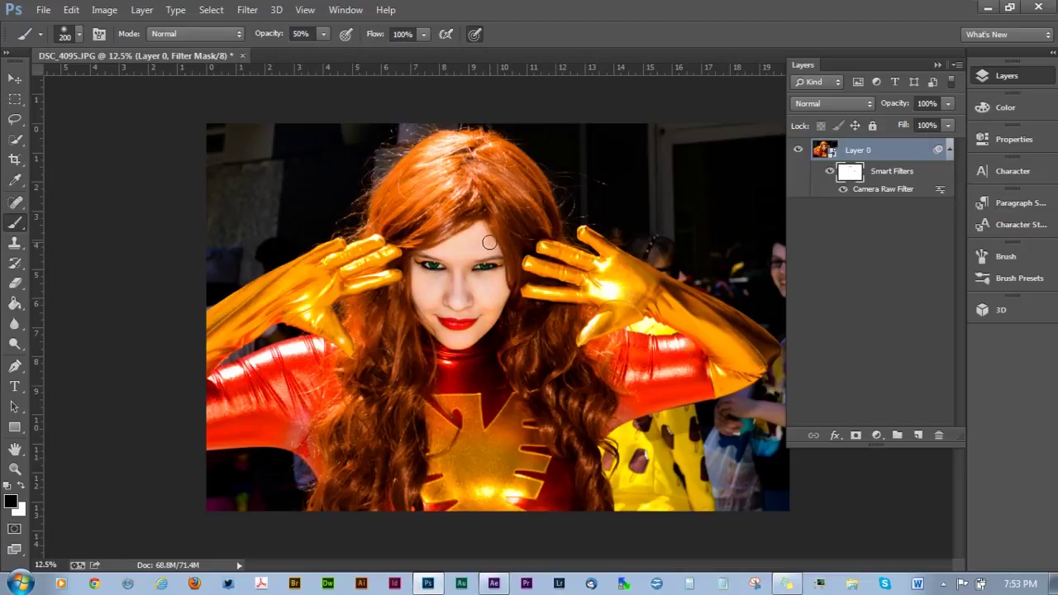
mouse_move(511, 277)
left_mouse_down()
mouse_move(543, 279)
mouse_move(537, 268)
mouse_move(513, 282)
mouse_move(511, 246)
mouse_move(517, 290)
mouse_move(518, 246)
mouse_move(523, 318)
mouse_move(547, 281)
mouse_move(536, 224)
left_mouse_up()
mouse_move(411, 238)
left_mouse_down()
mouse_move(383, 312)
mouse_move(377, 264)
mouse_move(372, 344)
mouse_move(343, 399)
mouse_move(353, 420)
mouse_move(341, 493)
mouse_move(348, 467)
mouse_move(366, 458)
mouse_move(385, 478)
mouse_move(395, 428)
mouse_move(391, 438)
mouse_move(384, 331)
mouse_move(382, 413)
left_mouse_up()
key("x")
mouse_move(403, 489)
left_mouse_down()
mouse_move(378, 427)
mouse_move(358, 406)
mouse_move(349, 421)
mouse_move(364, 388)
mouse_move(354, 380)
mouse_move(358, 405)
mouse_move(340, 432)
mouse_move(347, 425)
left_mouse_up()
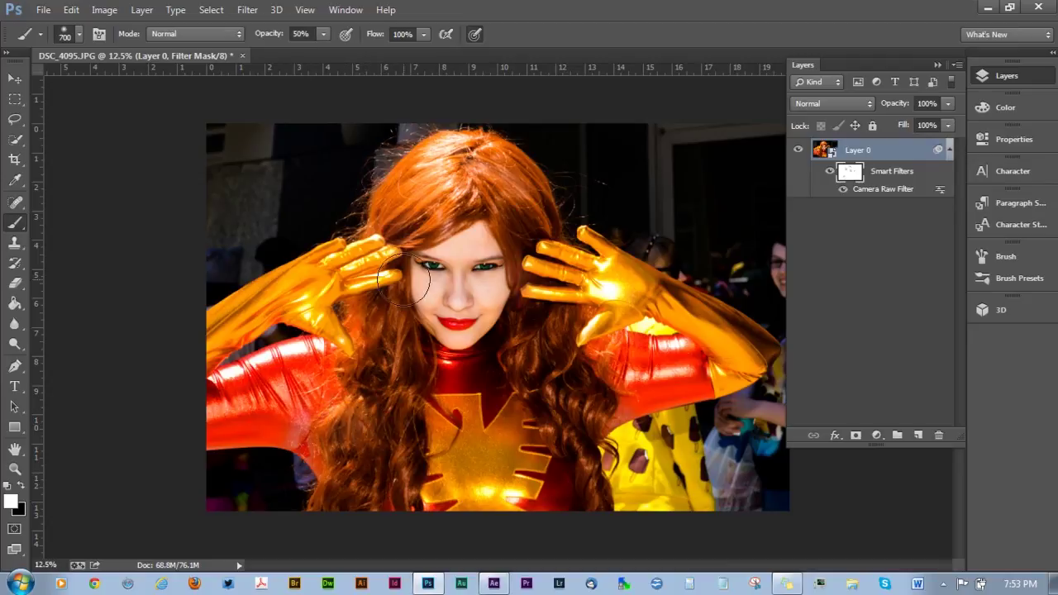
Reduce the filter over the long curls and the face by painting the mask black with a 700 px brush at 50% opacity
key("x")
mouse_move(553, 365)
left_mouse_down()
mouse_move(539, 272)
mouse_move(536, 308)
mouse_move(510, 195)
mouse_move(525, 237)
mouse_move(505, 199)
mouse_move(517, 233)
mouse_move(468, 219)
mouse_move(405, 226)
mouse_move(551, 319)
mouse_move(397, 460)
mouse_move(536, 373)
mouse_move(612, 394)
mouse_move(626, 382)
mouse_move(593, 350)
mouse_move(688, 370)
mouse_move(588, 348)
mouse_move(692, 354)
mouse_move(552, 375)
mouse_move(583, 403)
mouse_move(605, 505)
mouse_move(524, 487)
mouse_move(437, 438)
mouse_move(319, 397)
mouse_move(352, 421)
mouse_move(331, 465)
mouse_move(368, 514)
mouse_move(537, 525)
mouse_move(397, 402)
mouse_move(395, 477)
mouse_move(397, 395)
mouse_move(403, 520)
mouse_move(606, 482)
mouse_move(582, 444)
mouse_move(610, 515)
mouse_move(503, 446)
mouse_move(389, 433)
mouse_move(378, 501)
mouse_move(342, 505)
mouse_move(383, 416)
mouse_move(370, 225)
mouse_move(460, 156)
mouse_move(521, 180)
mouse_move(531, 349)
mouse_move(561, 319)
mouse_move(522, 367)
mouse_move(556, 445)
mouse_move(539, 366)
mouse_move(454, 435)
mouse_move(373, 373)
mouse_move(378, 406)
mouse_move(390, 360)
mouse_move(386, 426)
mouse_move(391, 339)
mouse_move(382, 425)
mouse_move(356, 430)
mouse_move(371, 407)
left_mouse_up()
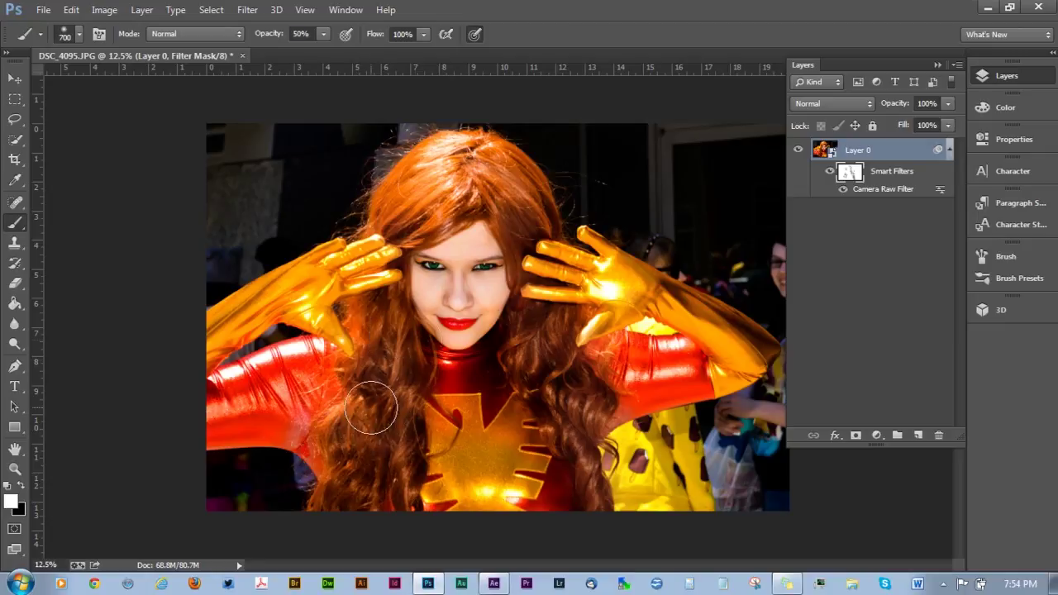
key("x")
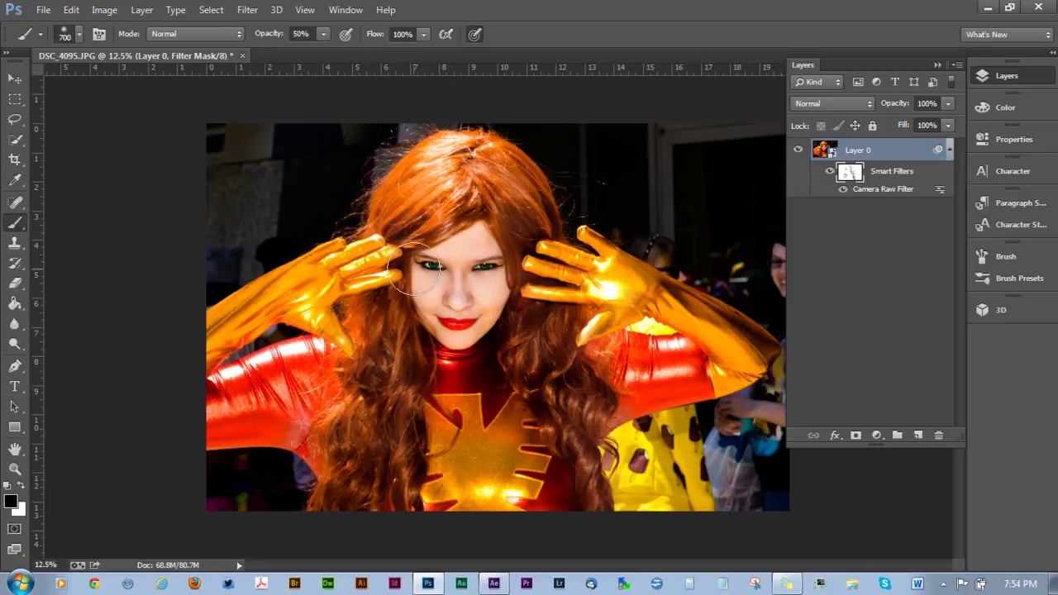
mouse_move(486, 275)
left_mouse_down()
mouse_move(459, 264)
mouse_move(445, 277)
mouse_move(465, 289)
mouse_move(475, 262)
left_mouse_up()
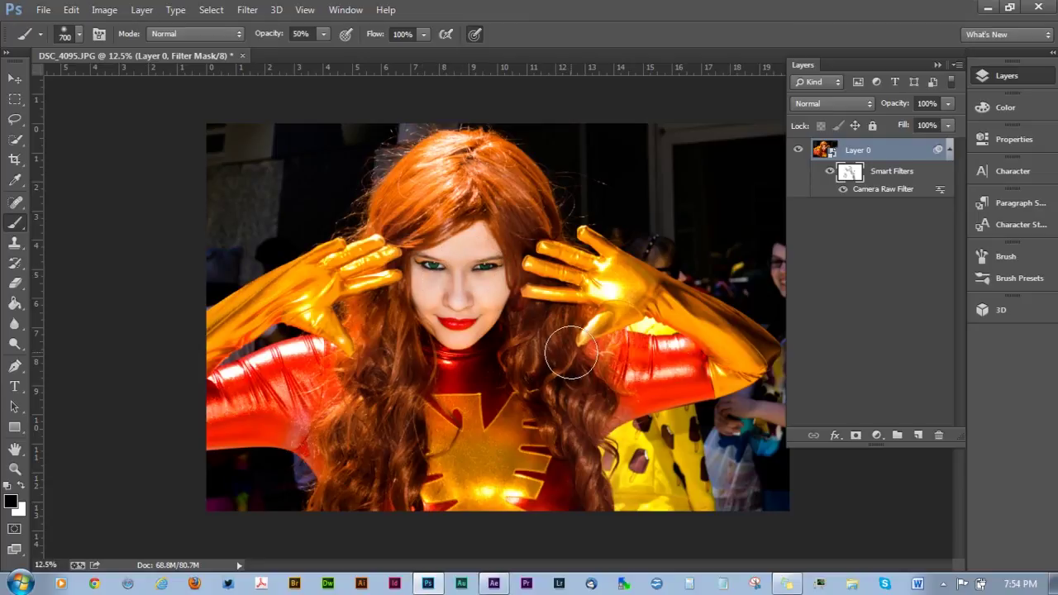
Restore the filter on the lower curls with white, and soften it over the crown, side hair and chest with black
key("x")
mouse_move(578, 417)
left_mouse_down()
mouse_move(567, 413)
mouse_move(578, 425)
mouse_move(582, 402)
mouse_move(574, 425)
mouse_move(586, 454)
mouse_move(598, 447)
mouse_move(590, 396)
mouse_move(597, 451)
mouse_move(626, 383)
left_mouse_up()
key("x")
mouse_move(399, 205)
left_mouse_down()
mouse_move(423, 185)
mouse_move(399, 191)
mouse_move(388, 199)
mouse_move(467, 164)
left_mouse_up()
mouse_move(525, 196)
left_mouse_down()
mouse_move(498, 163)
mouse_move(540, 225)
mouse_move(505, 173)
mouse_move(542, 221)
mouse_move(528, 196)
left_mouse_up()
left_click_drag(464, 173, 426, 188)
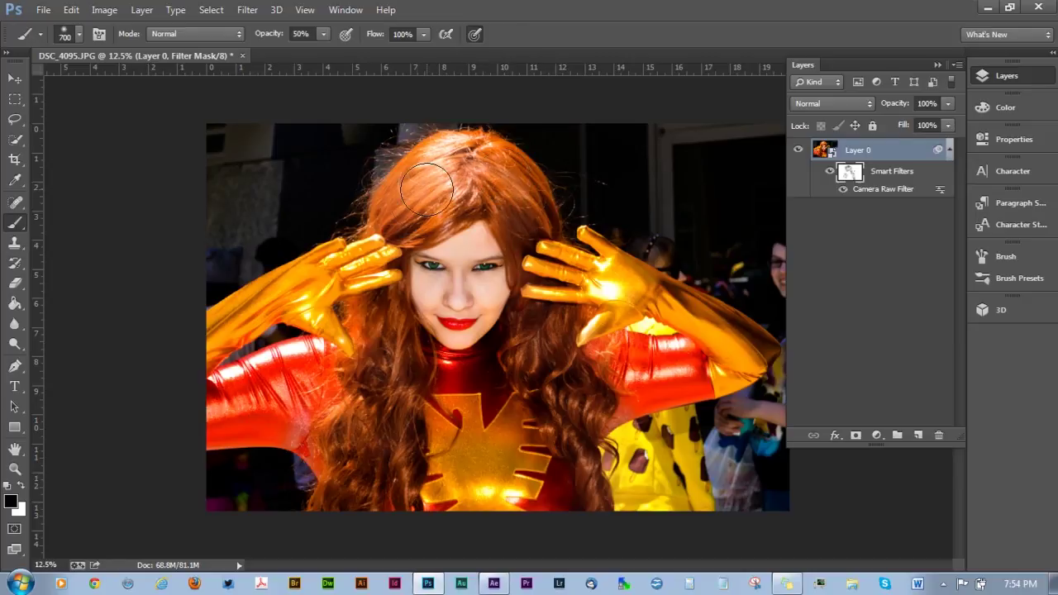
mouse_move(382, 258)
left_mouse_down()
mouse_move(413, 223)
mouse_move(386, 283)
mouse_move(484, 382)
mouse_move(507, 378)
mouse_move(595, 428)
mouse_move(590, 385)
mouse_move(574, 396)
mouse_move(601, 382)
mouse_move(594, 392)
mouse_move(612, 397)
mouse_move(602, 394)
left_mouse_up()
mouse_move(494, 388)
left_mouse_down()
mouse_move(420, 344)
mouse_move(449, 325)
mouse_move(550, 324)
mouse_move(476, 320)
mouse_move(468, 301)
mouse_move(485, 273)
mouse_move(524, 283)
mouse_move(519, 298)
left_mouse_up()
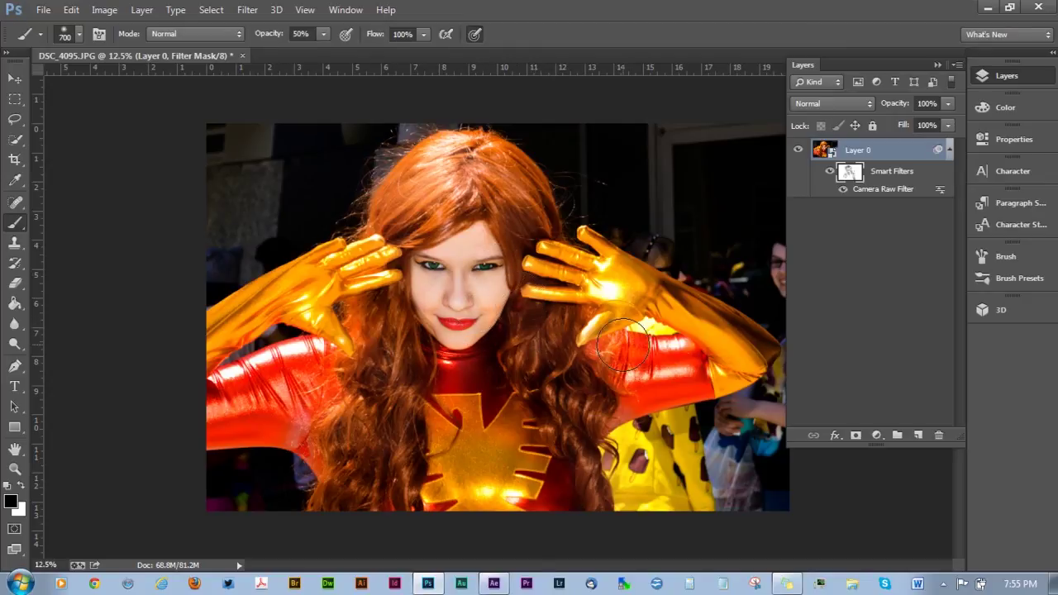
Set the mask brush to white at 150 px and inspect the masked hair around the gloved thumb
key("x")
key("bracketleft")
key("bracketleft")
key("bracketleft")
key("bracketleft")
key("bracketleft")
key("bracketleft")
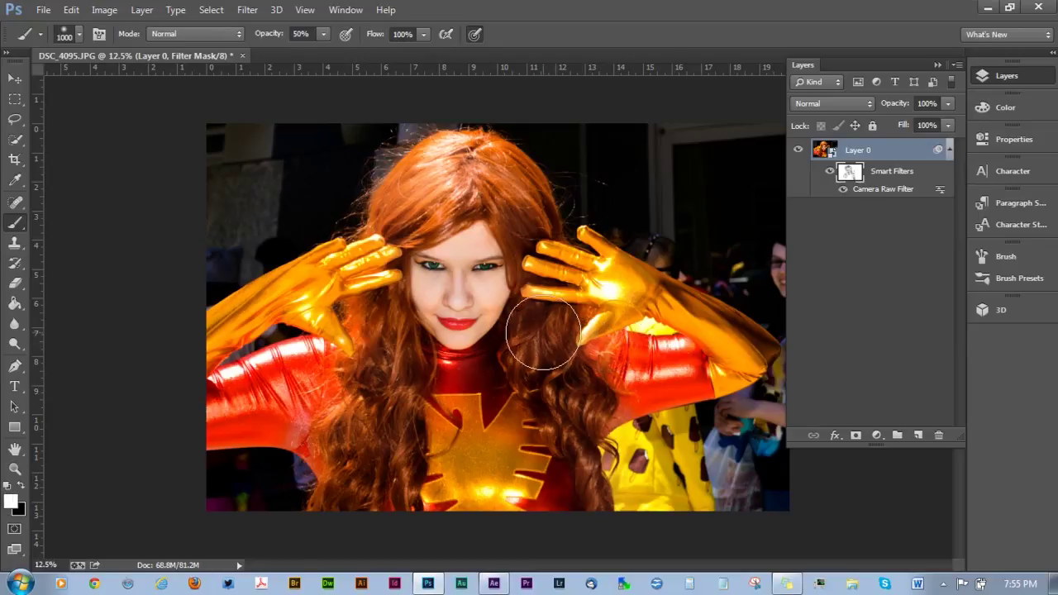
key("bracketleft")
key("bracketleft")
key("bracketleft")
key("ctrl+plus")
key("ctrl+plus")
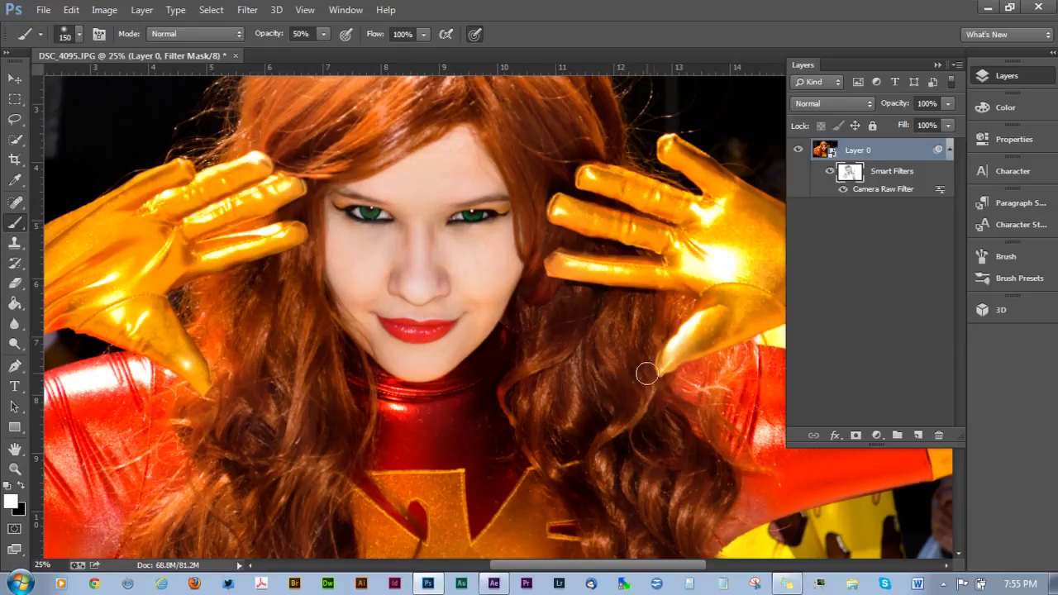
Compare the portrait before and after by switching the smart filters' visibility off and on repeatedly
key("ctrl+minus")
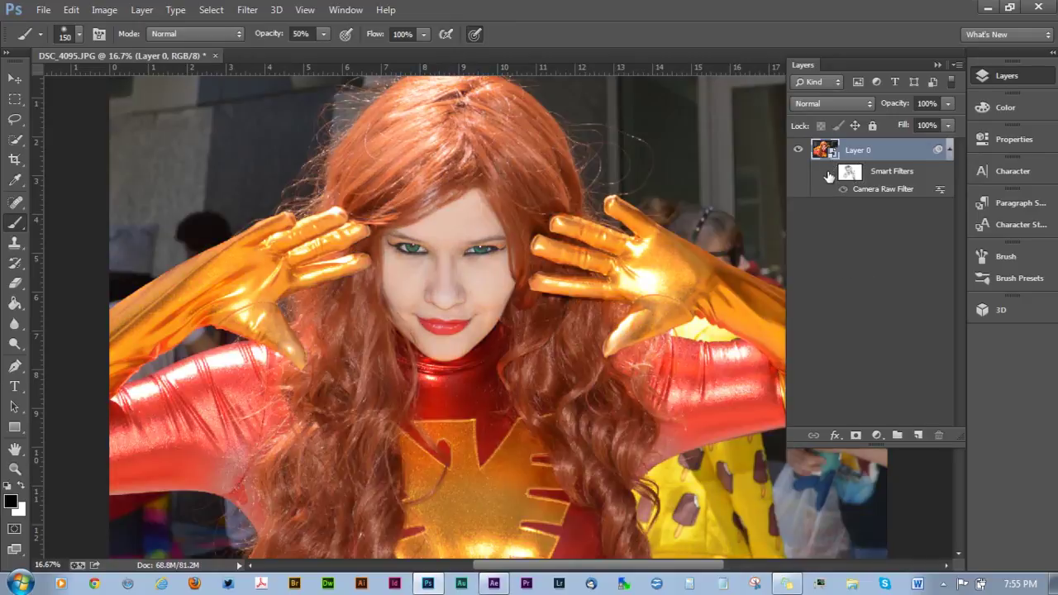
left_click(830, 172)
left_click(829, 172)
left_click(829, 173)
left_click(829, 173)
left_click(829, 173)
left_click(829, 173)
left_click(829, 174)
left_click(829, 174)
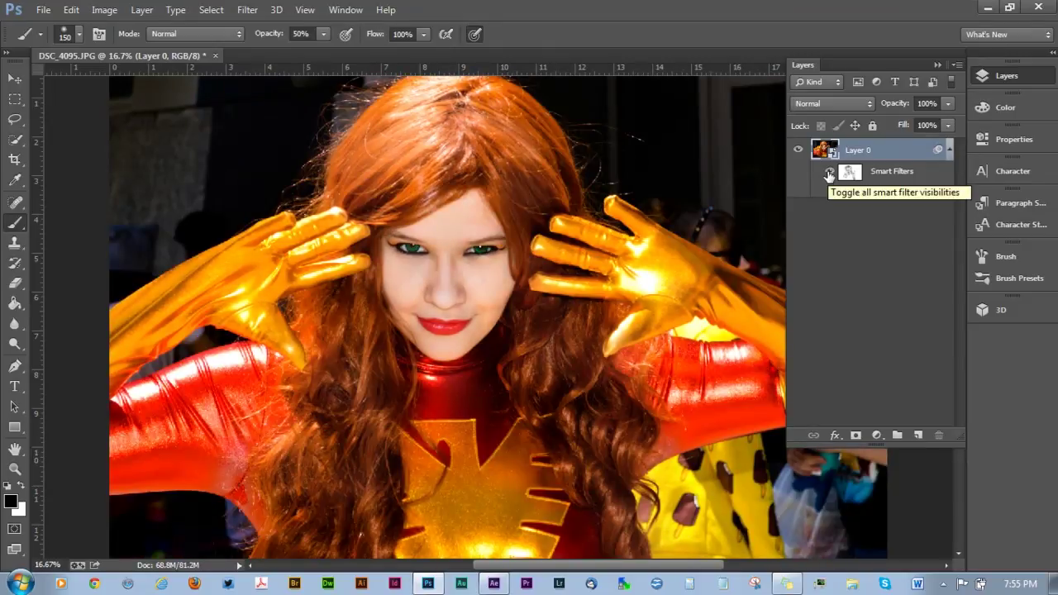
left_click(829, 174)
left_click(829, 174)
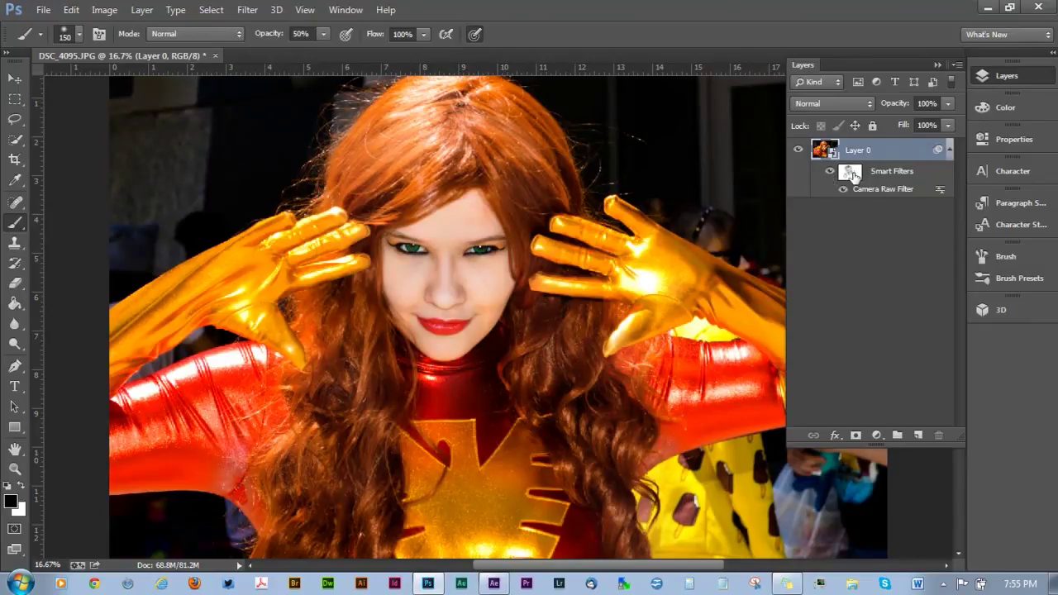
Set the Camera Raw Filter's opacity to 76% in its blending options and move the dialog clear of the portrait
left_click(852, 173)
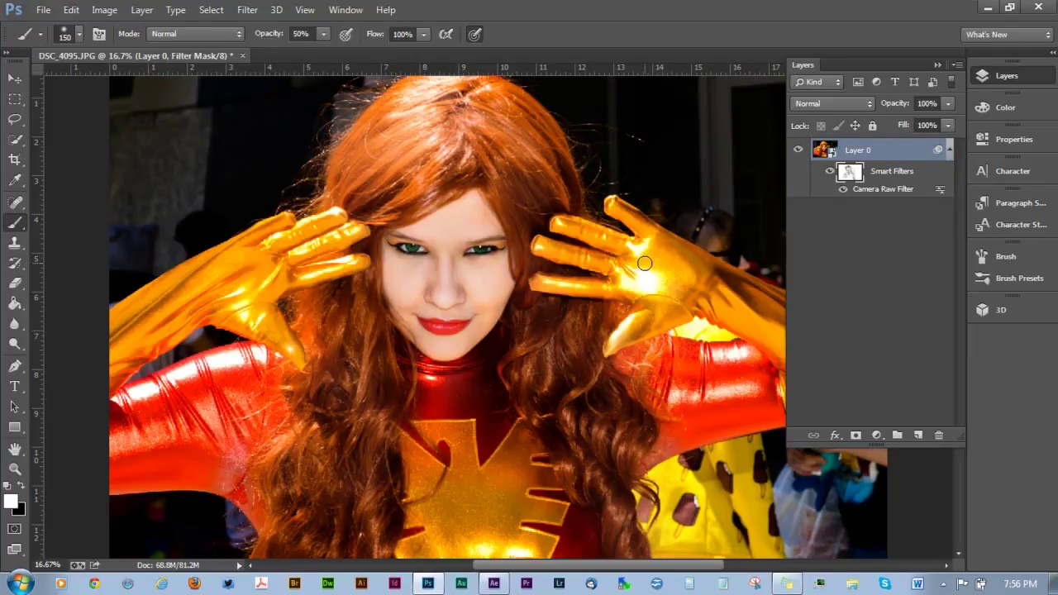
key("ctrl+minus")
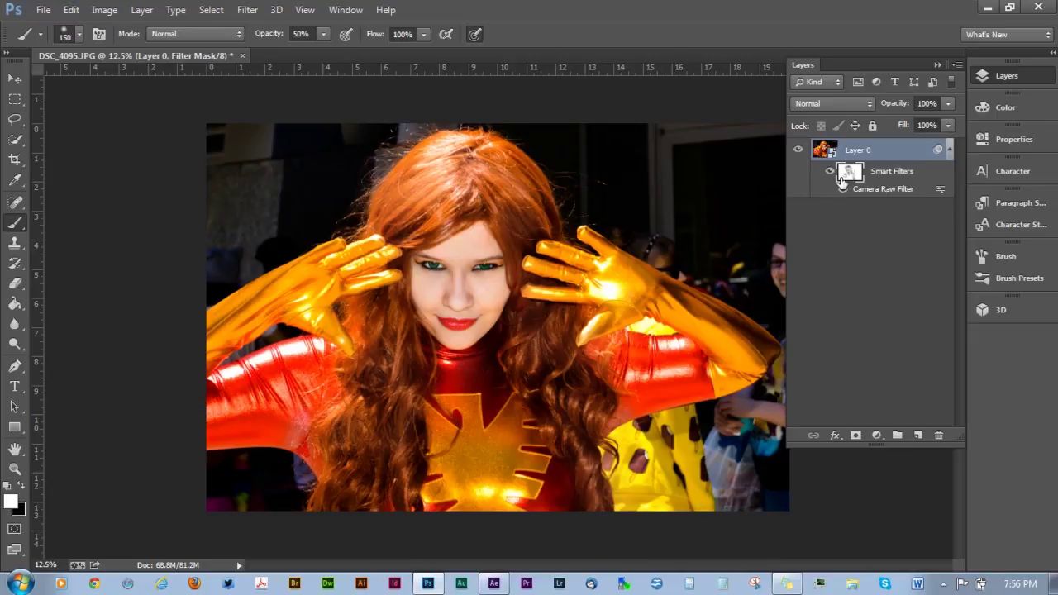
double_click(940, 190)
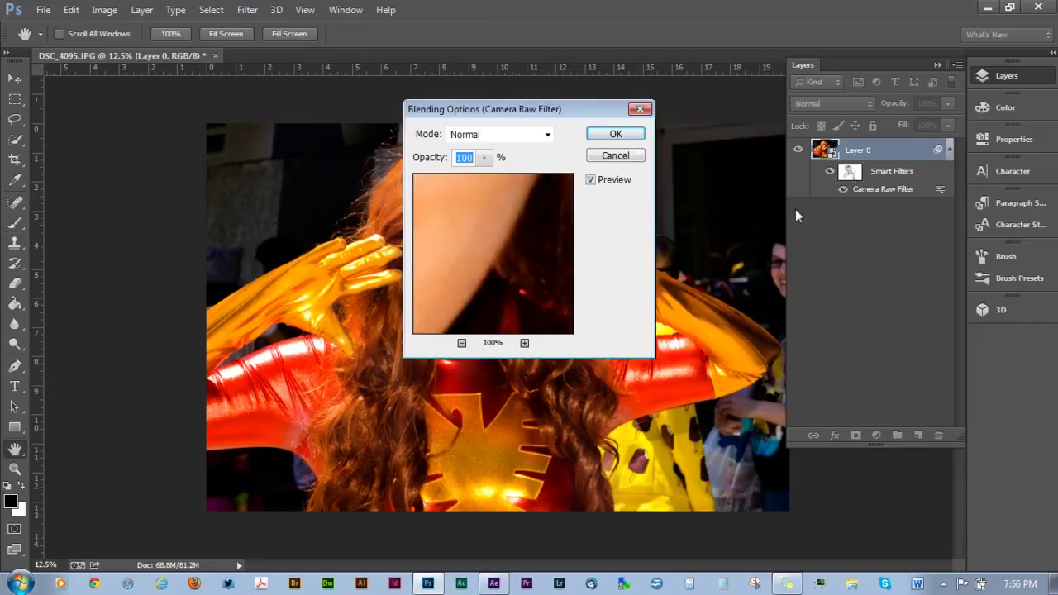
left_click(485, 157)
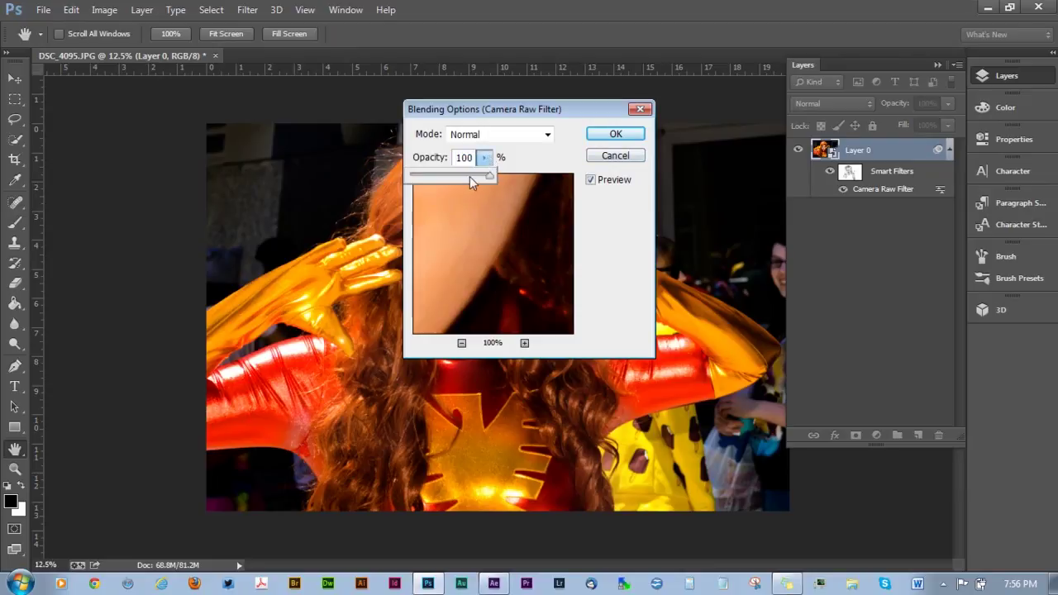
left_click(469, 176)
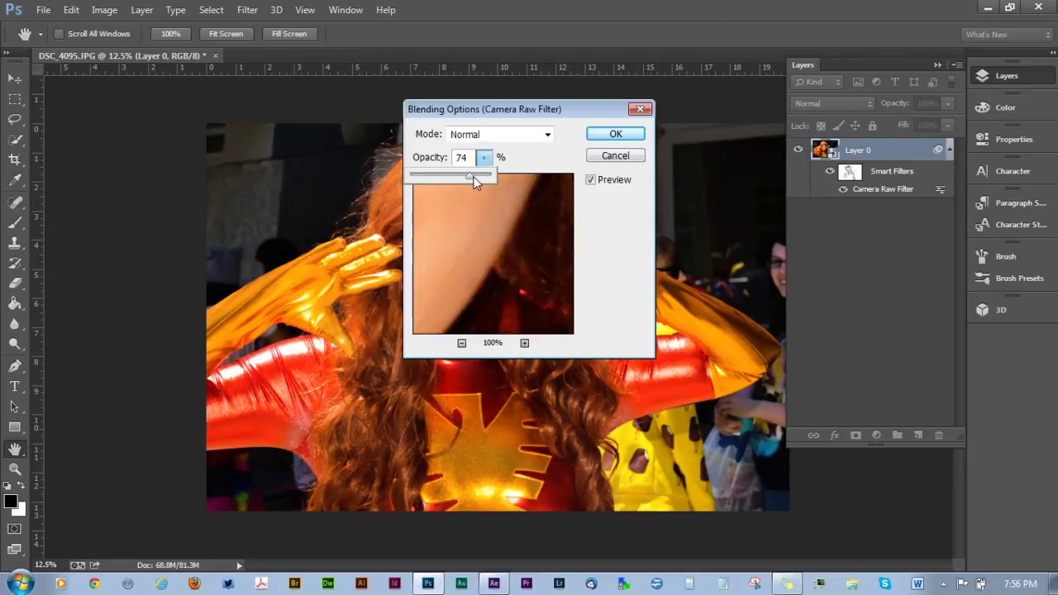
left_click(510, 115)
left_click_drag(510, 115, 868, 230)
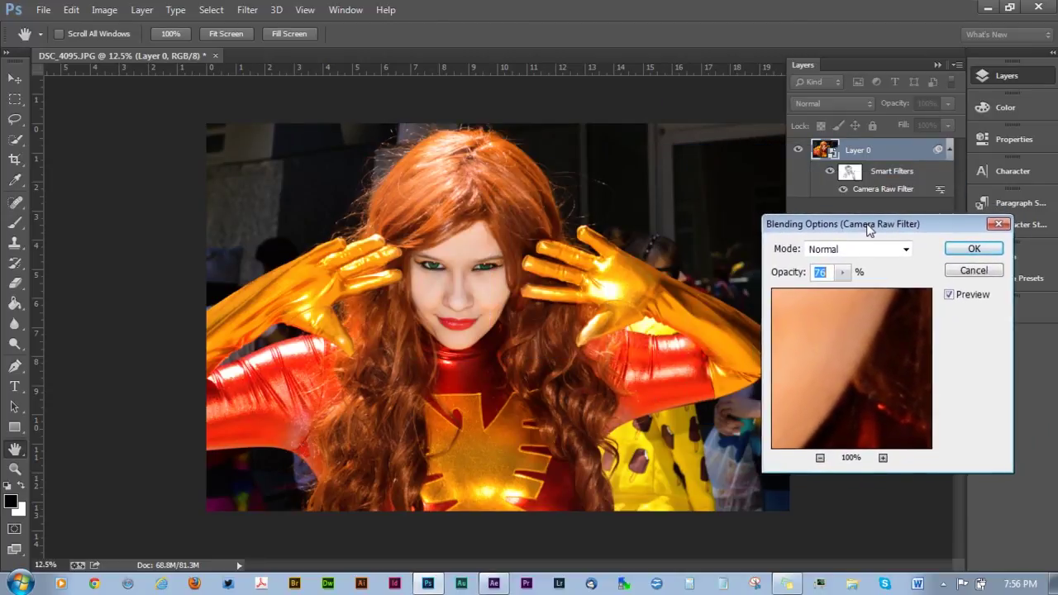
Try the Soft Light, Hard Light and Overlay blending modes on the Camera Raw Filter in turn
left_click(882, 249)
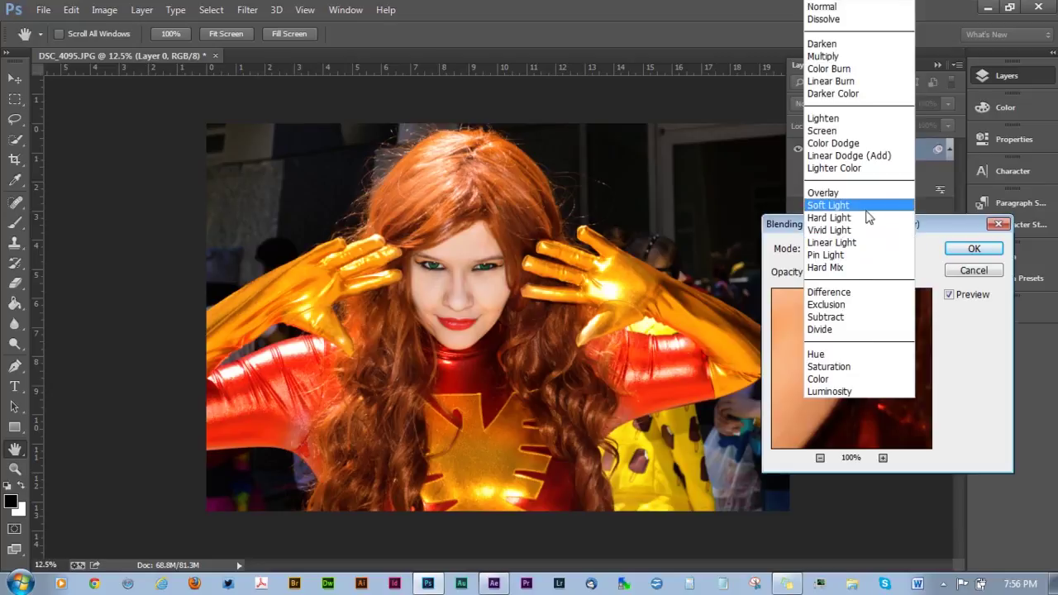
left_click(867, 207)
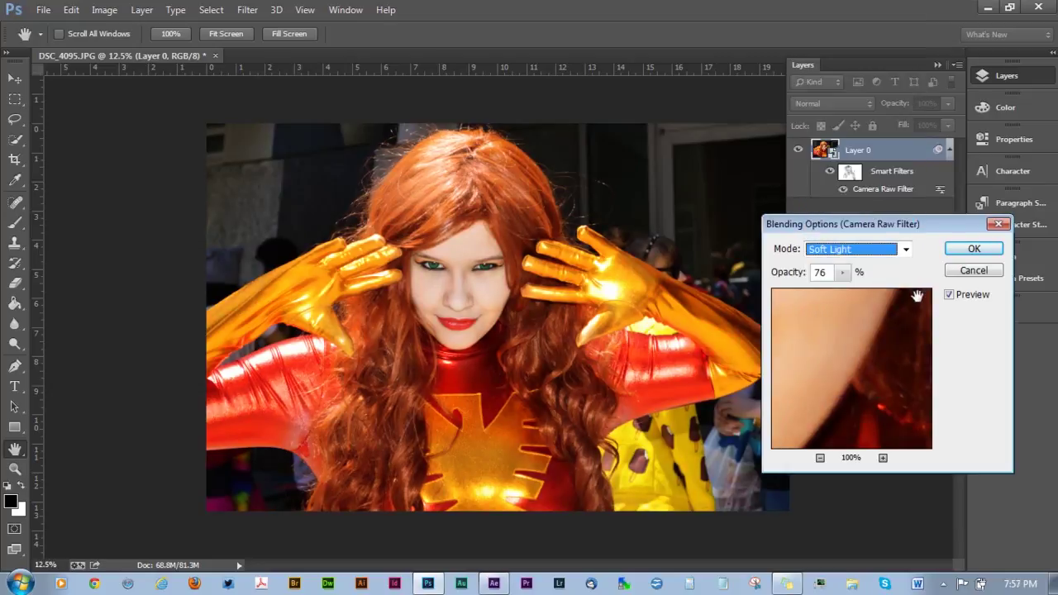
left_click(885, 250)
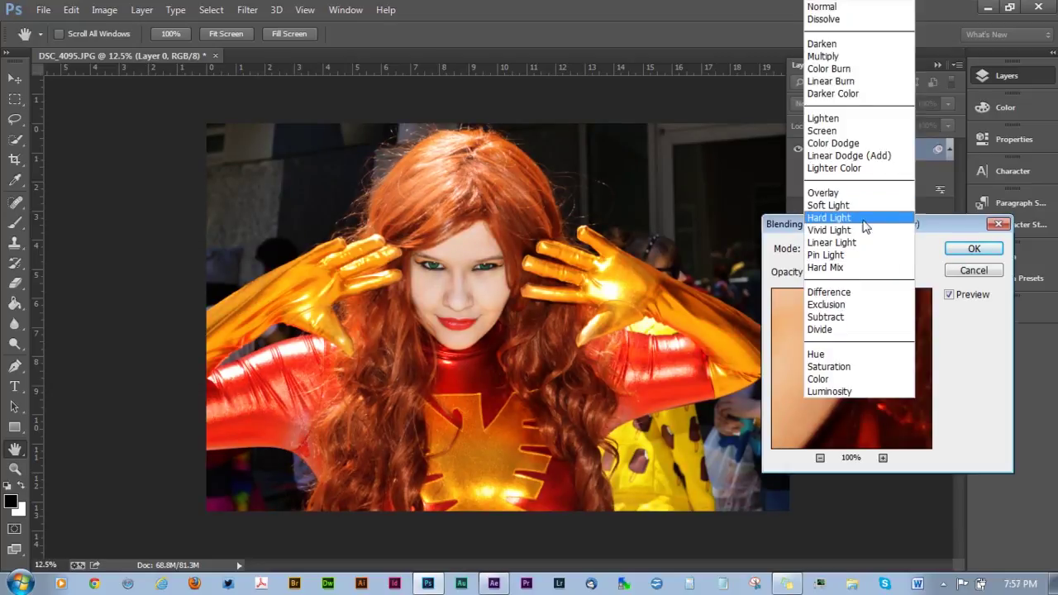
left_click(866, 218)
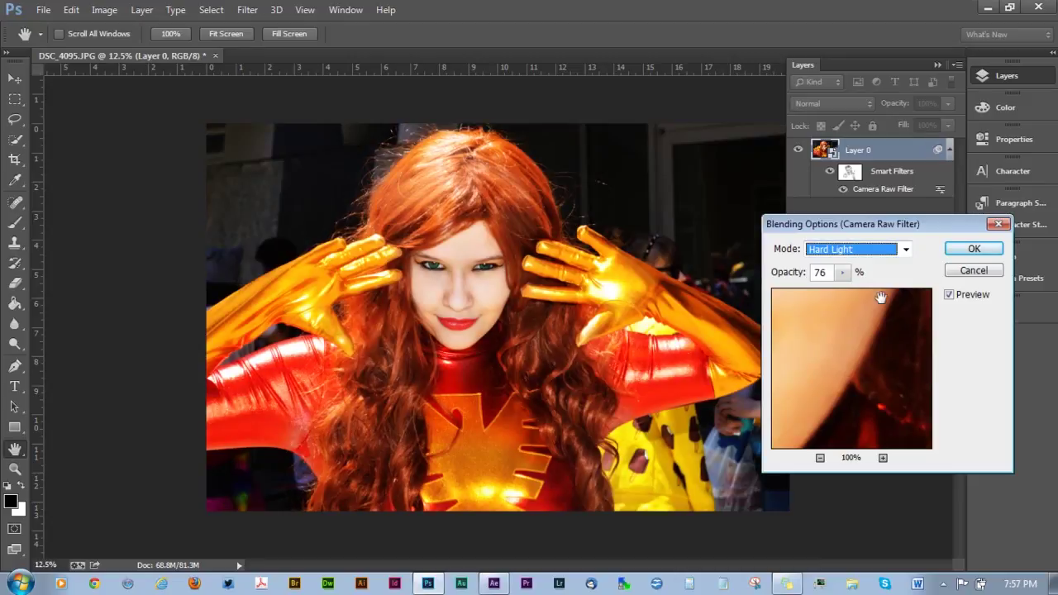
left_click(882, 250)
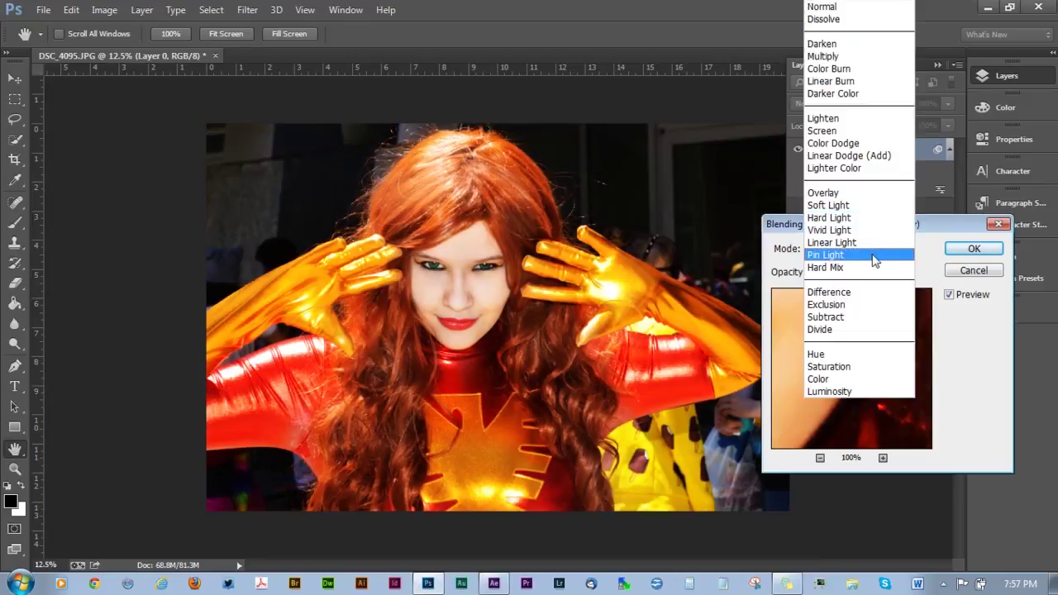
left_click(866, 194)
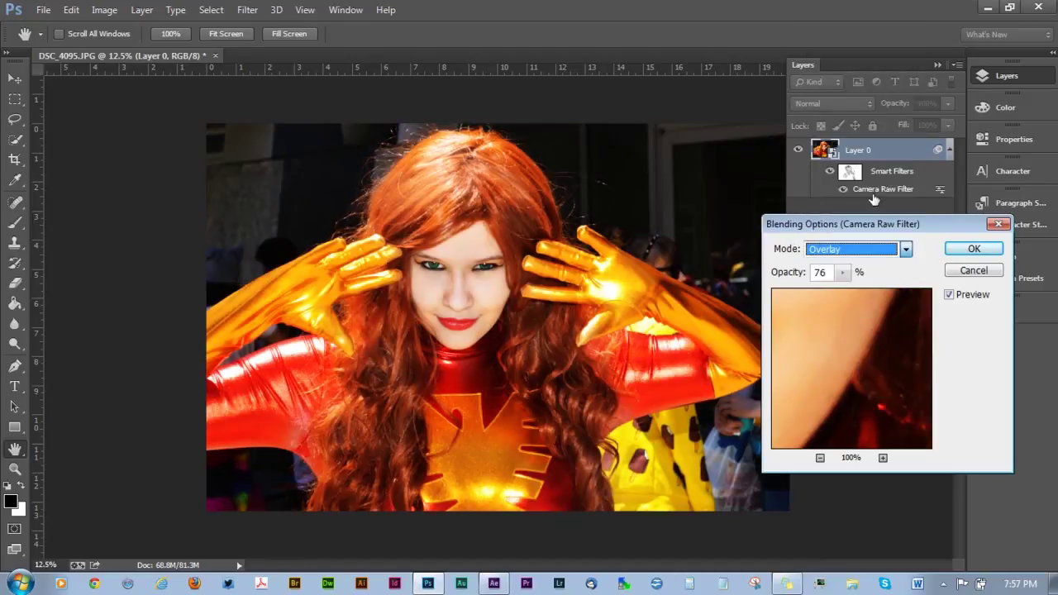
left_click(871, 251)
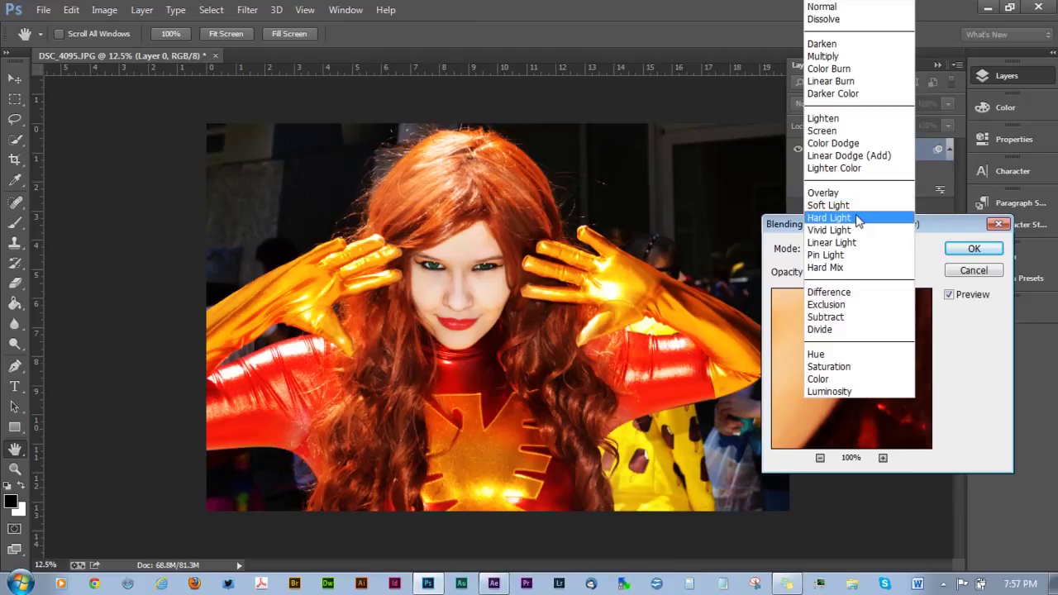
left_click(864, 214)
left_click(876, 253)
left_click(857, 205)
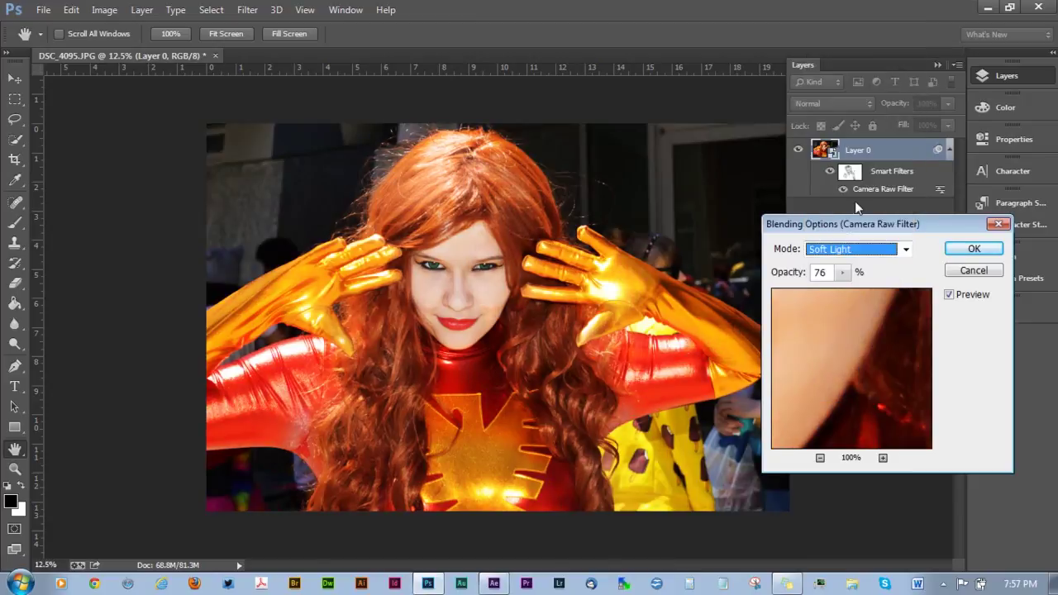
Set the Camera Raw Filter's blending mode to Hard Light and apply the blending options
left_click(870, 250)
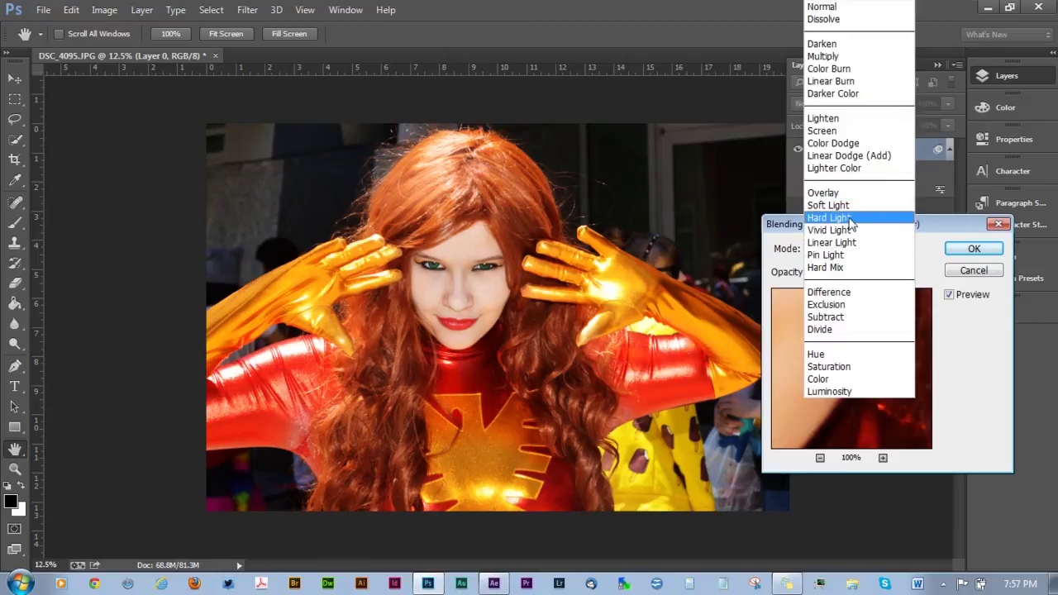
left_click(853, 216)
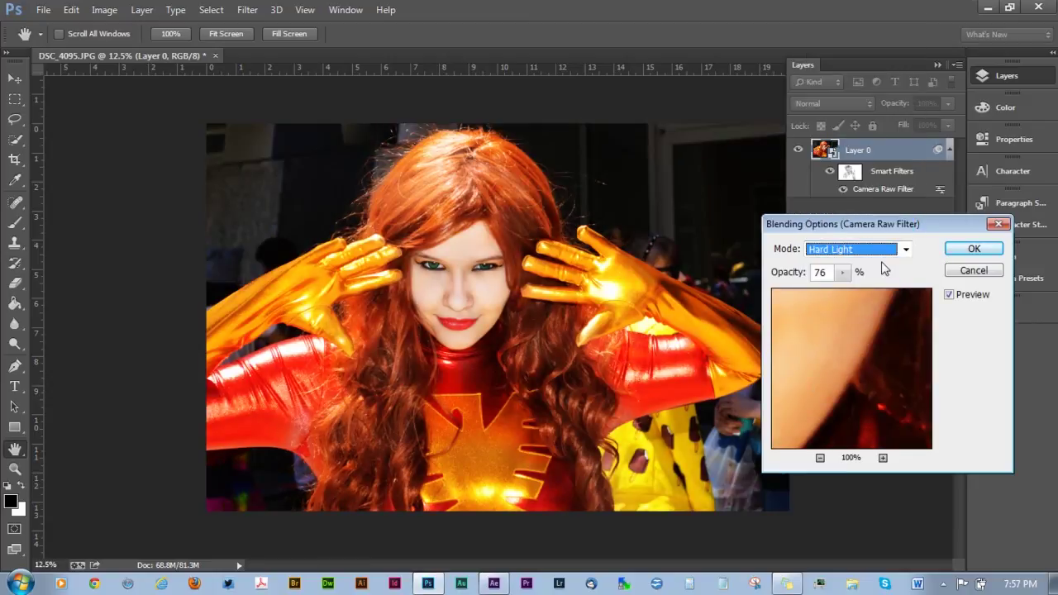
left_click(976, 250)
key("b")
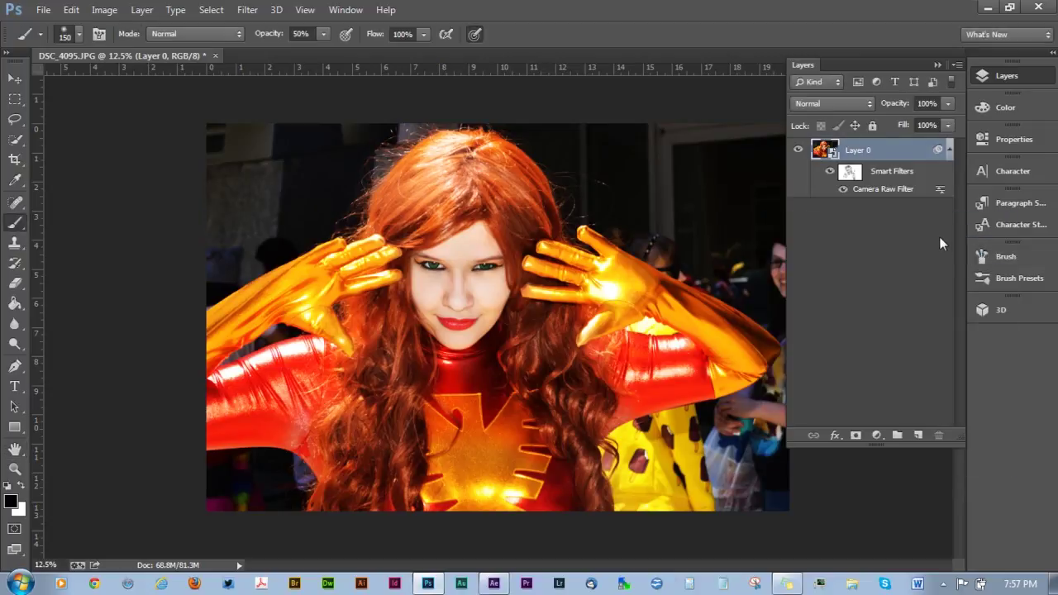
Reopen the Camera Raw Filter settings and set Saturation to -1, Contrast to +28, Shadows to -36 and Whites to -13
double_click(887, 190)
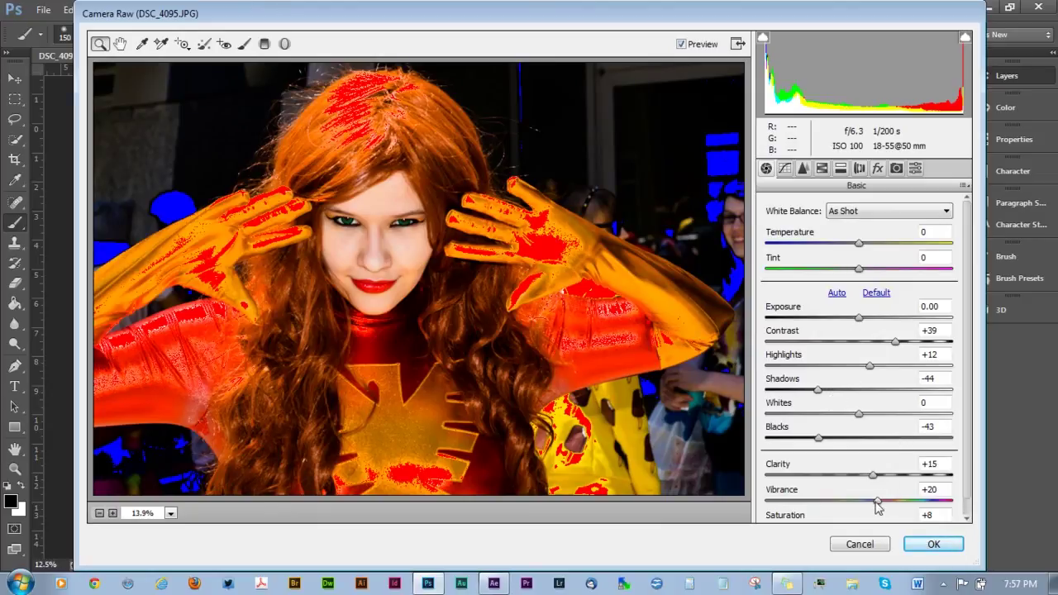
left_click(967, 519)
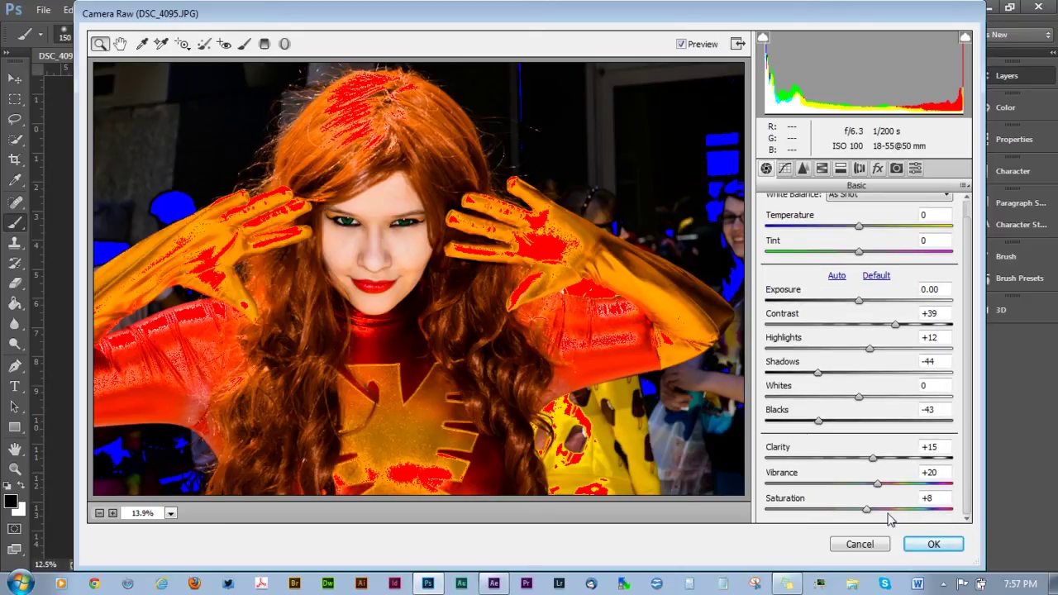
left_click_drag(866, 510, 860, 516)
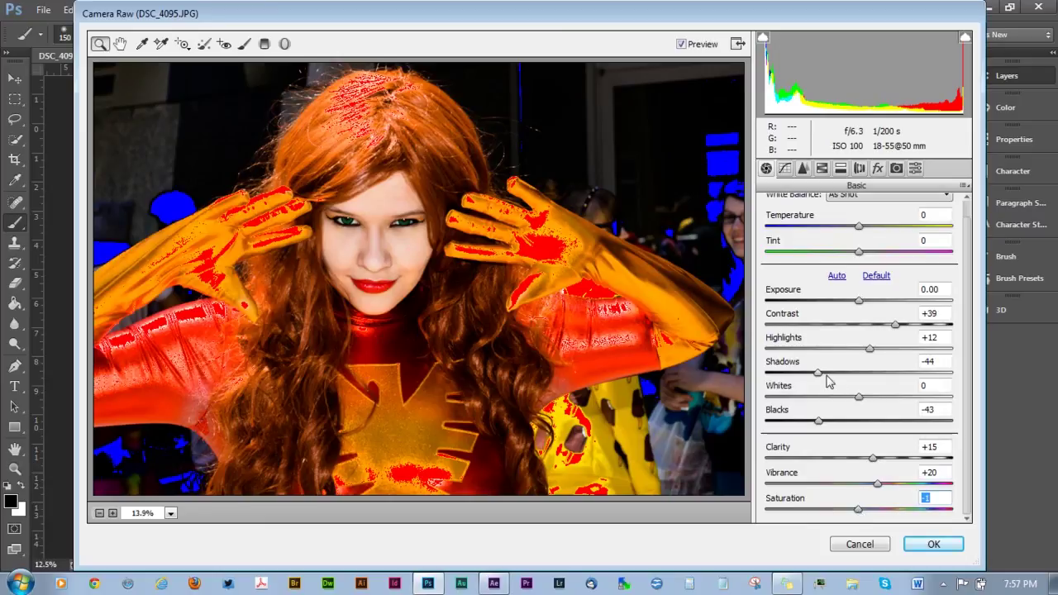
left_click(886, 329)
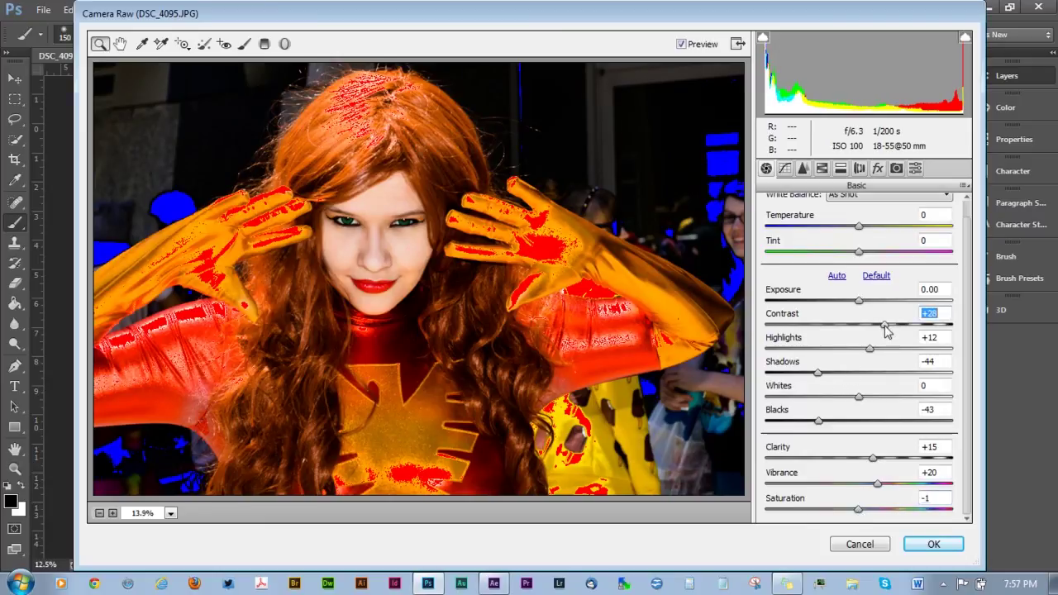
left_click_drag(818, 372, 847, 403)
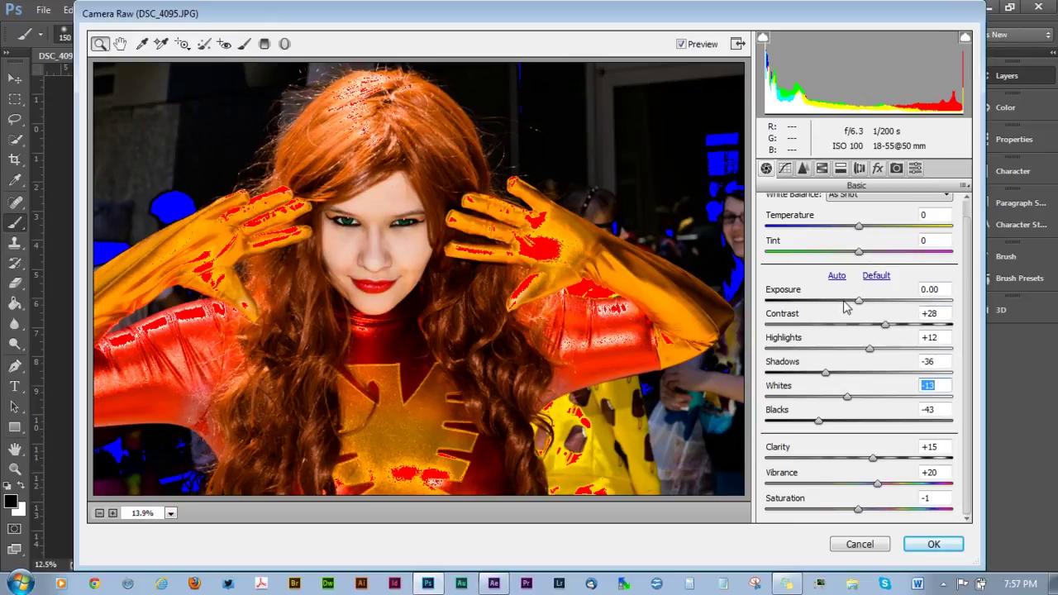
Lower the Exposure to -0.80 and apply the revised Camera Raw settings to the smart object
left_click_drag(857, 301, 849, 303)
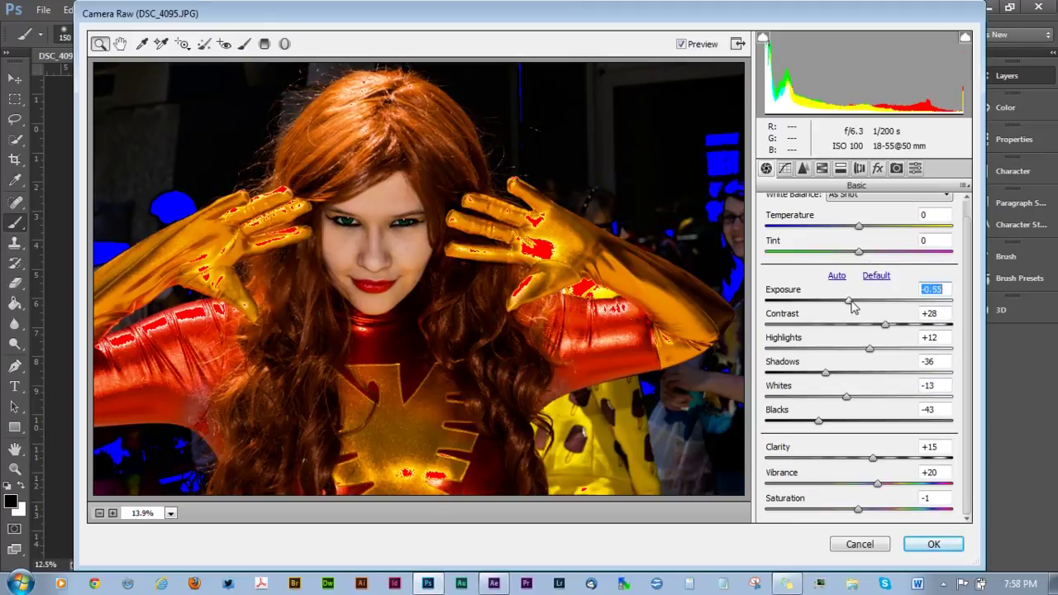
left_click(856, 303)
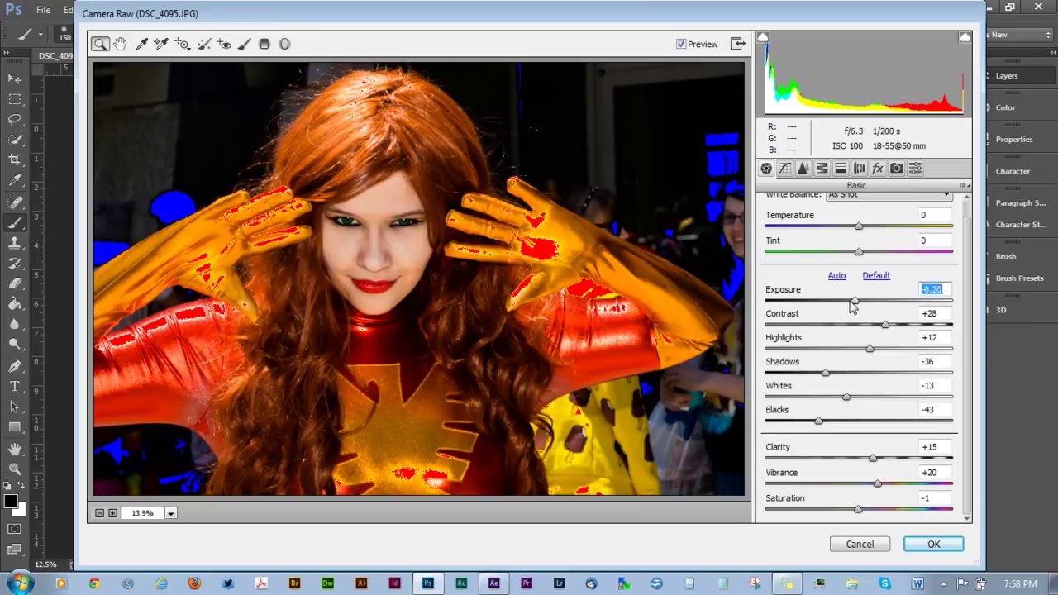
left_click_drag(850, 303, 844, 303)
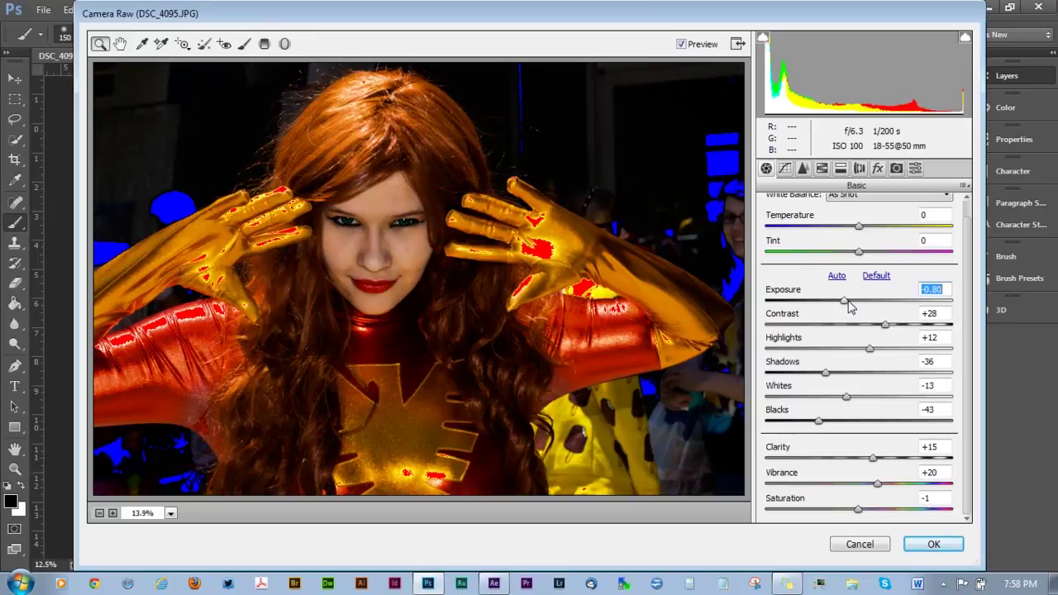
left_click(923, 550)
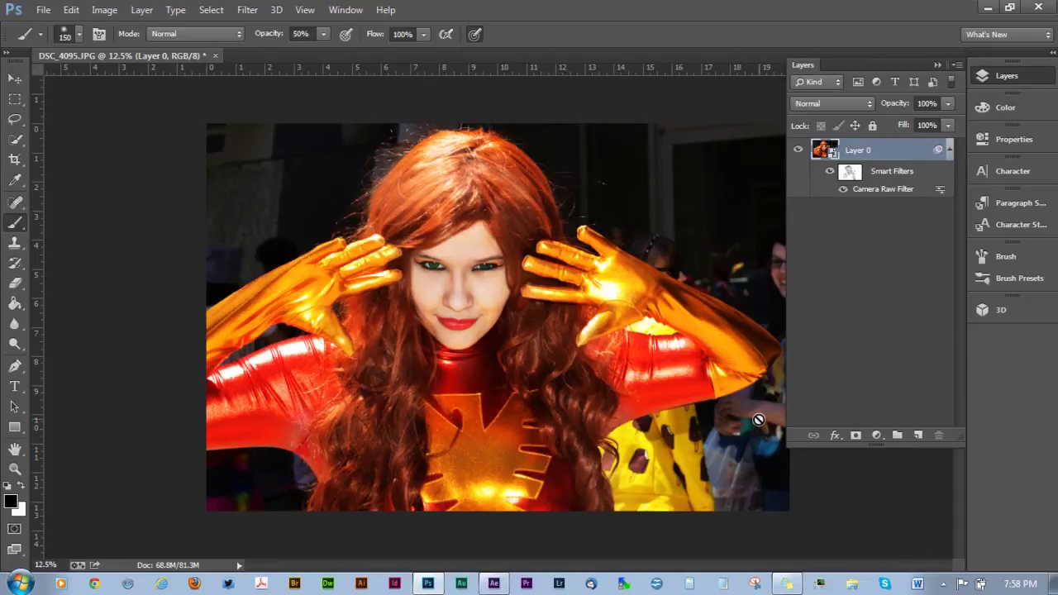
Compare the revised portrait with the original by toggling the smart filters' visibility, leaving them on, and deselect the layer
key("ctrl+plus")
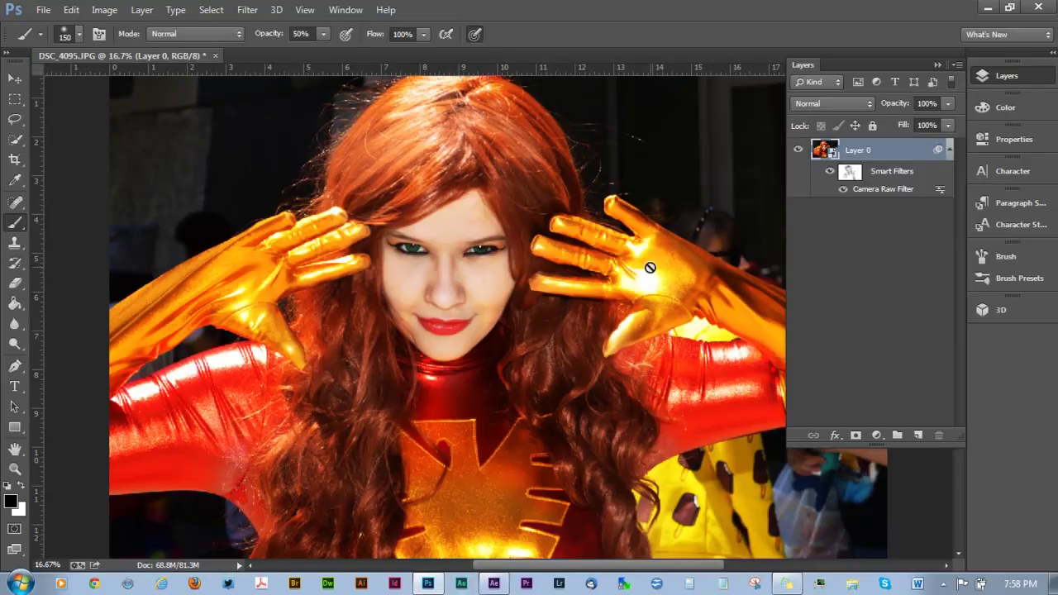
left_click(829, 176)
left_click(829, 176)
left_click(830, 177)
left_click(830, 176)
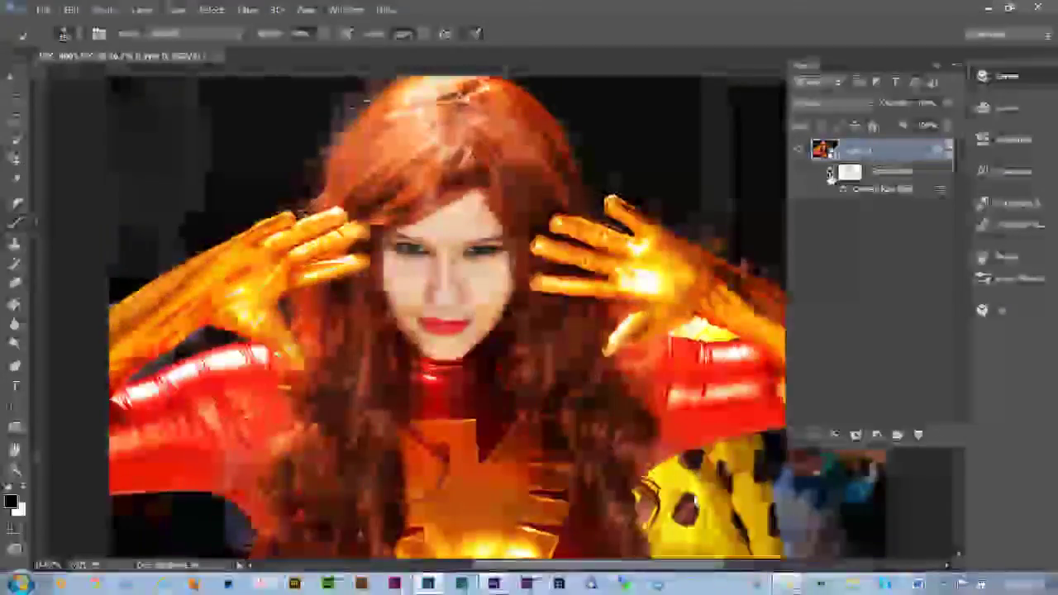
key("ctrl+minus")
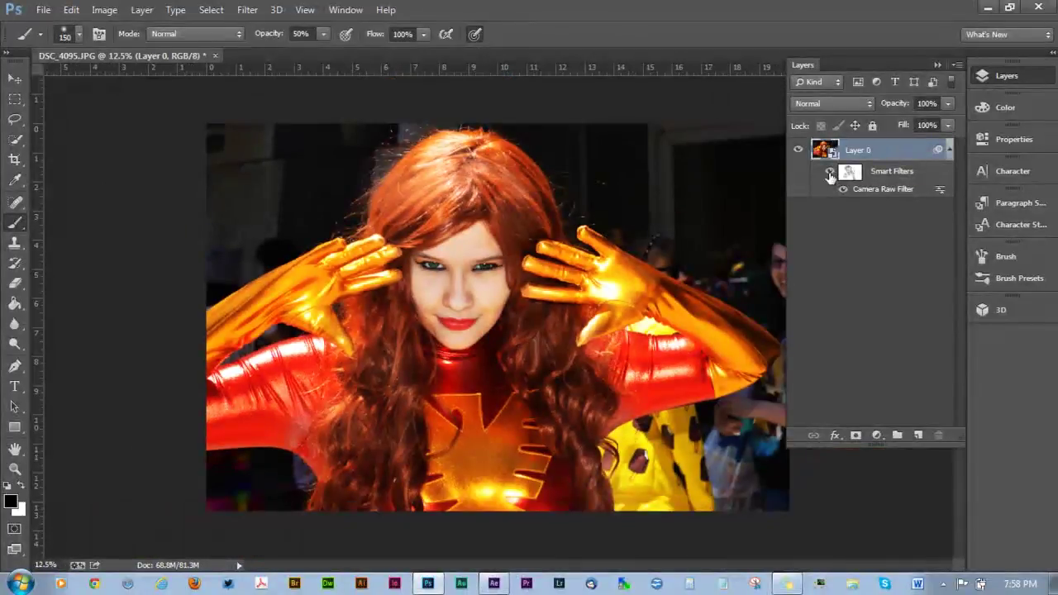
left_click(830, 177)
left_click(840, 242)
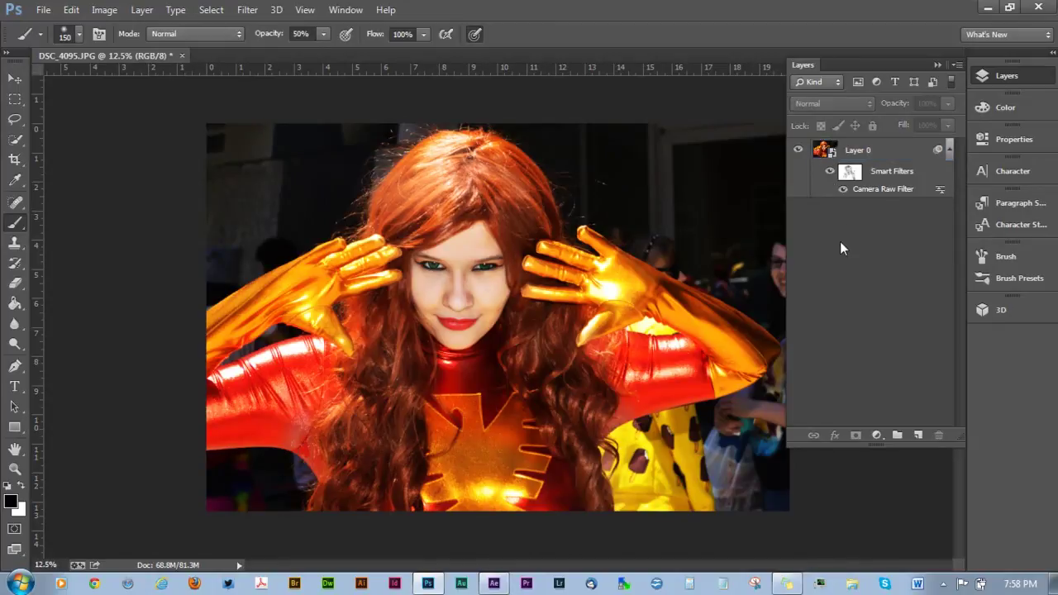